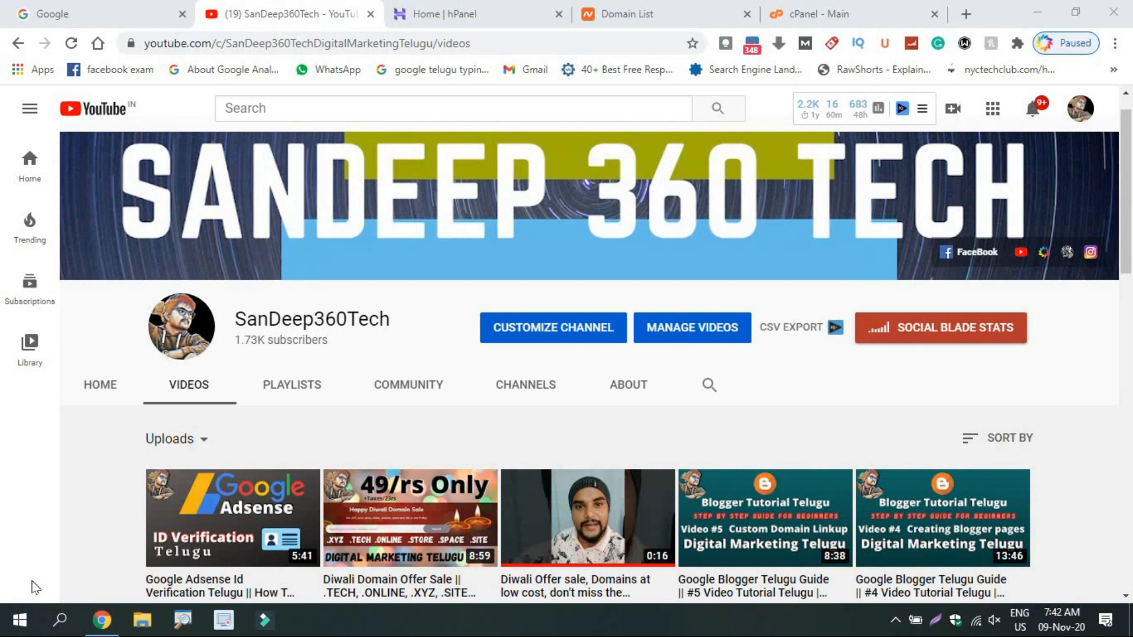
Switch from the YouTube channel page to Hostinger's hPanel home showing the pending .tech domain.
left_click(397, 8)
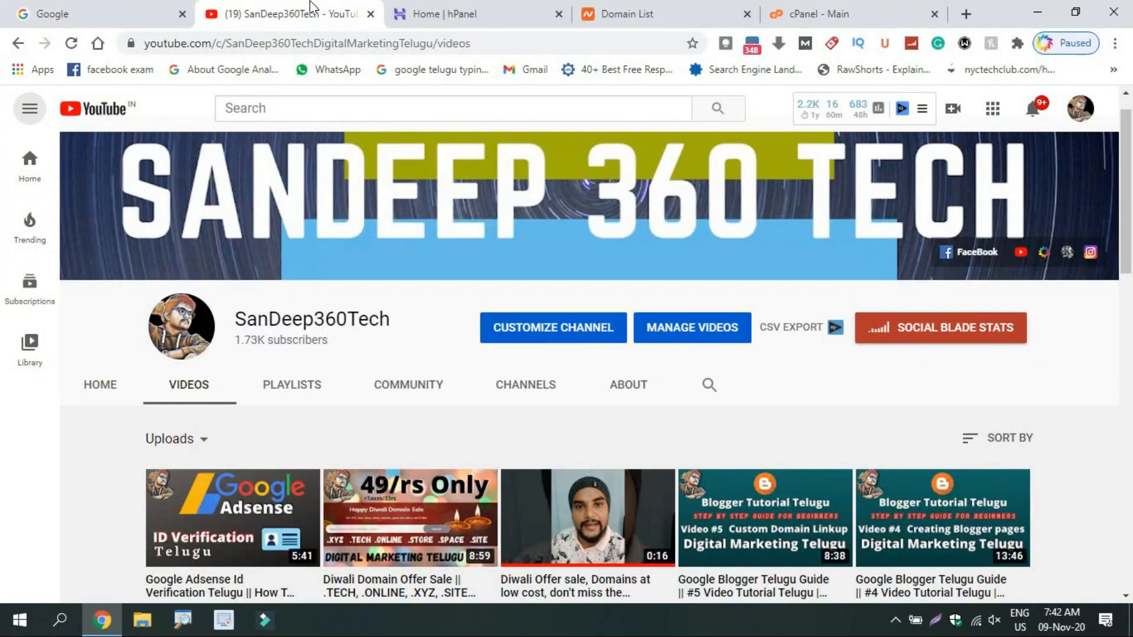
left_click(479, 9)
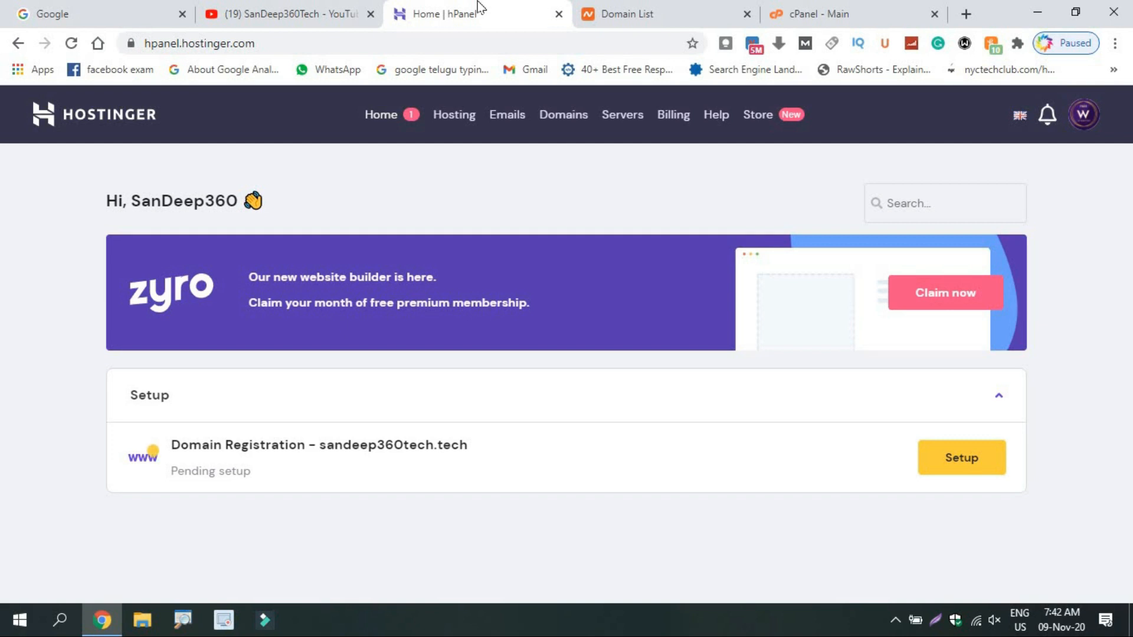
Open Namecheap's Shared Hosting page and scroll through the Stellar plans and pricing.
left_click(644, 8)
mouse_move(379, 152)
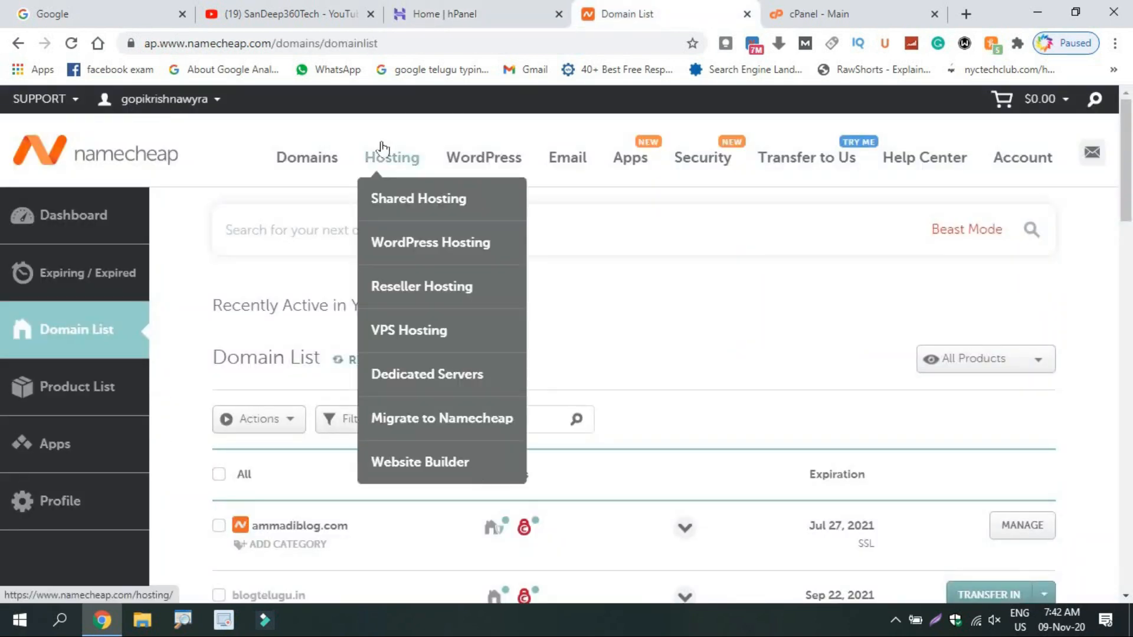
left_click(404, 219)
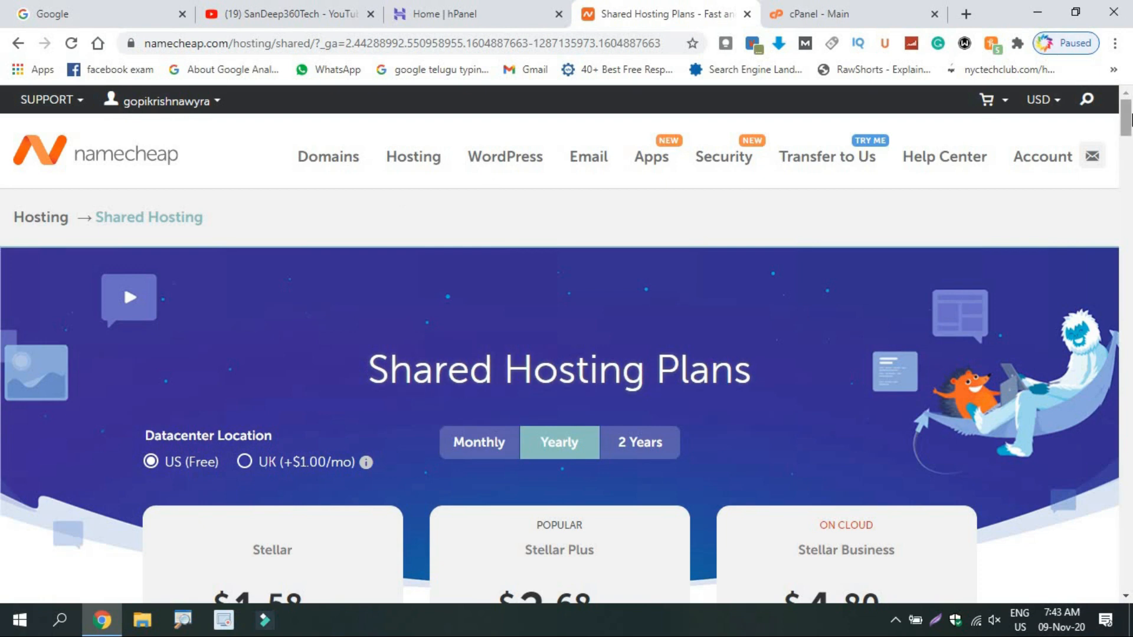
left_click_drag(1130, 123, 1129, 148)
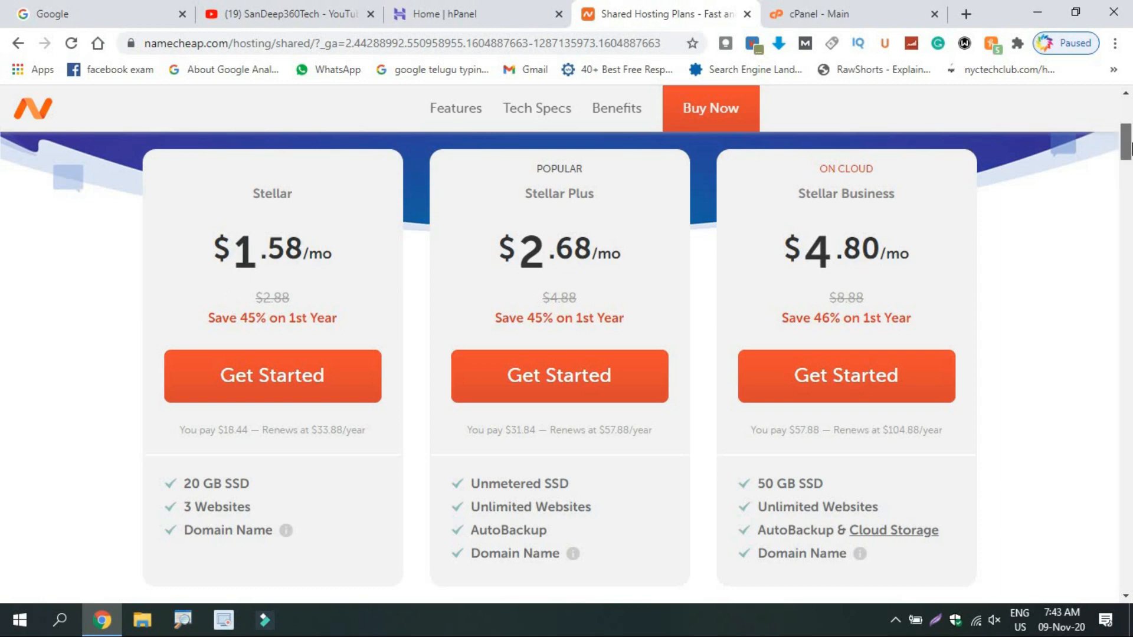
scroll(1127, 148, "down", 8)
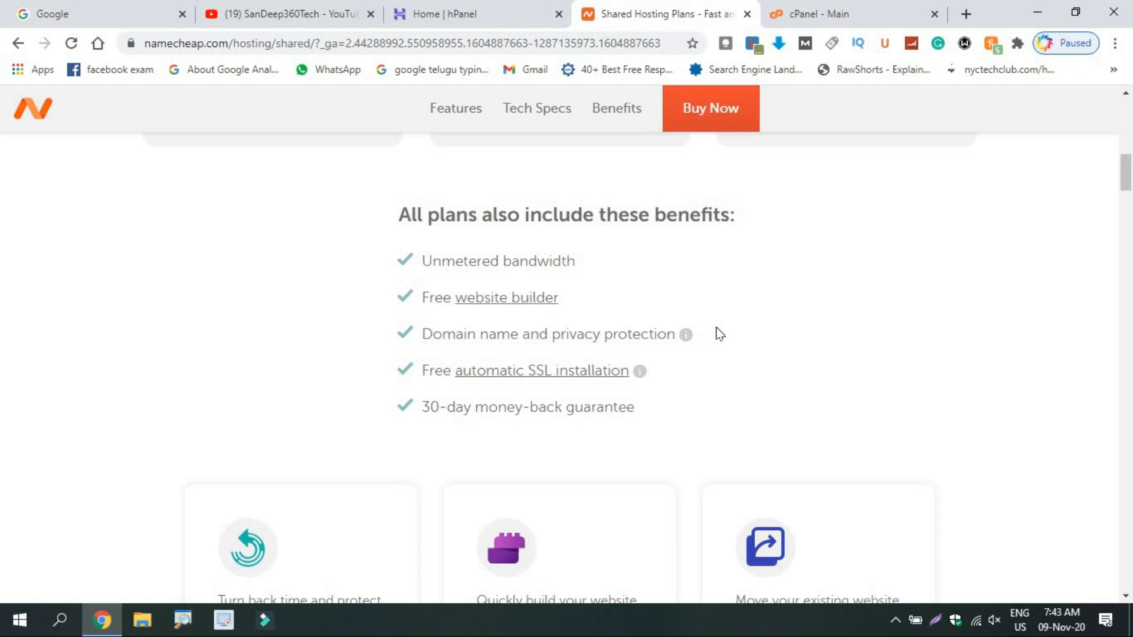
scroll(718, 334, "up", 10)
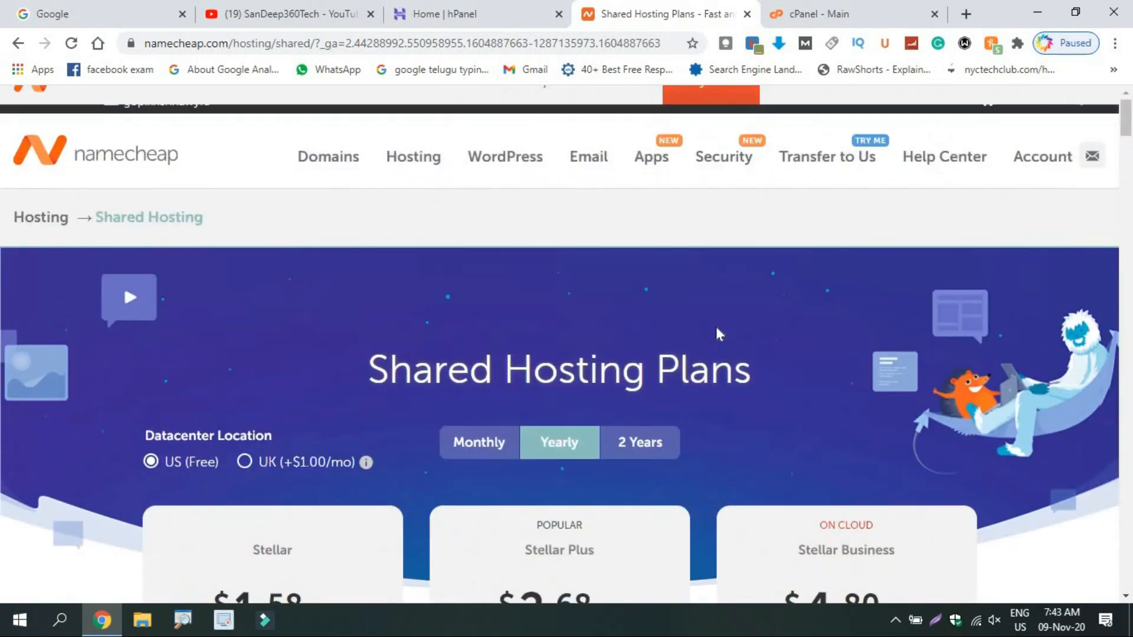
Compare the Hostinger dashboard with the Namecheap plans, then bring up the cPanel main dashboard.
left_click(431, 4)
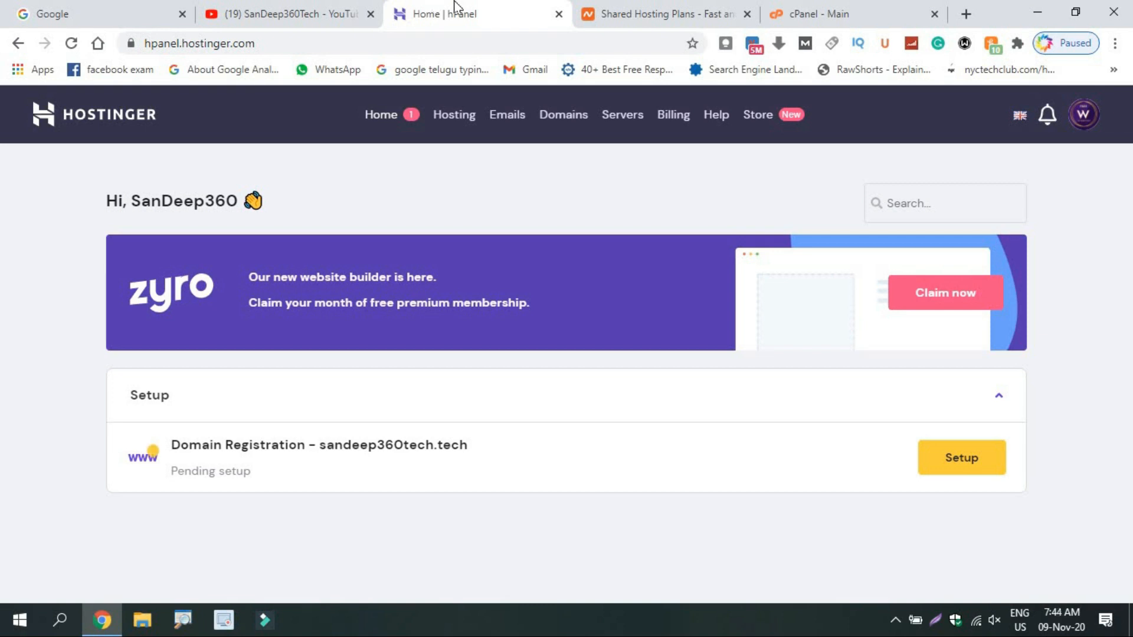
left_click(702, 6)
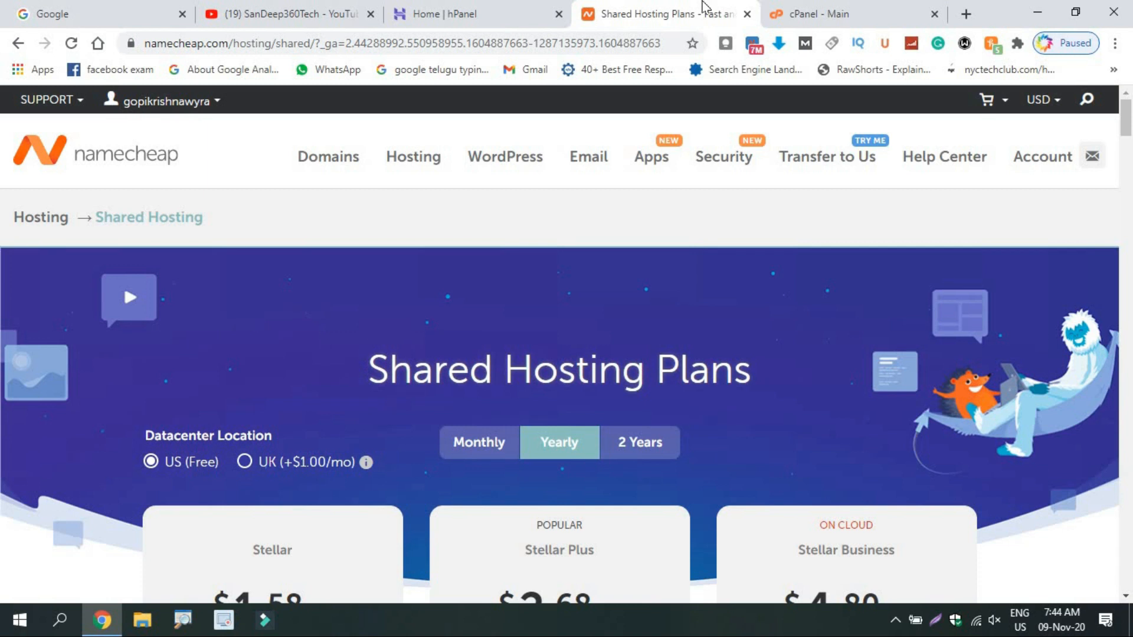
left_click(509, 7)
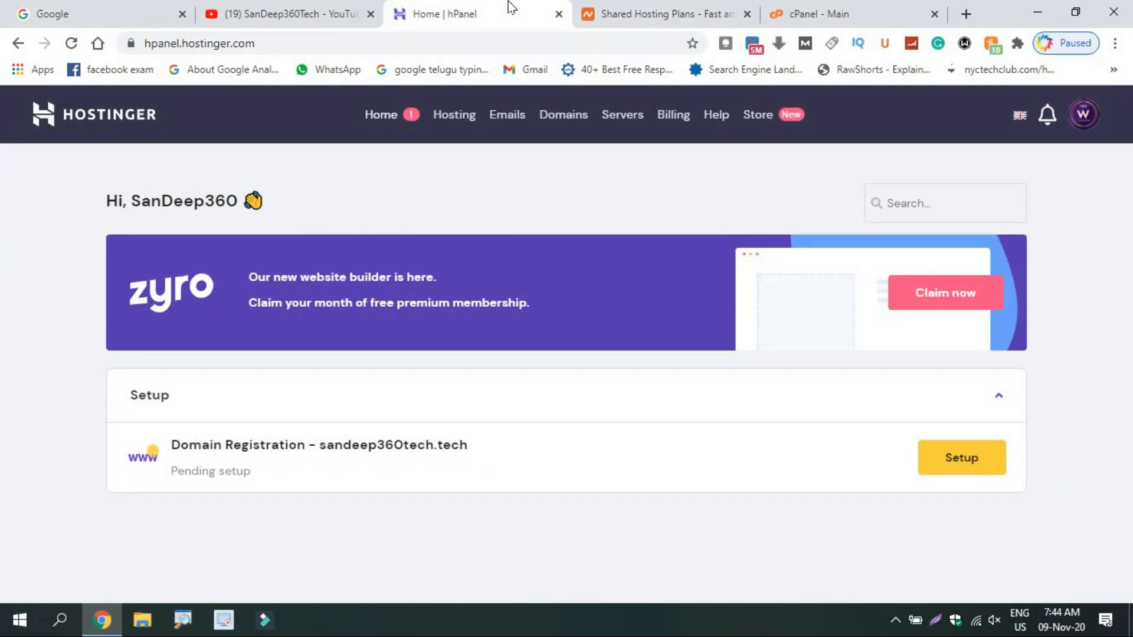
left_click(720, 4)
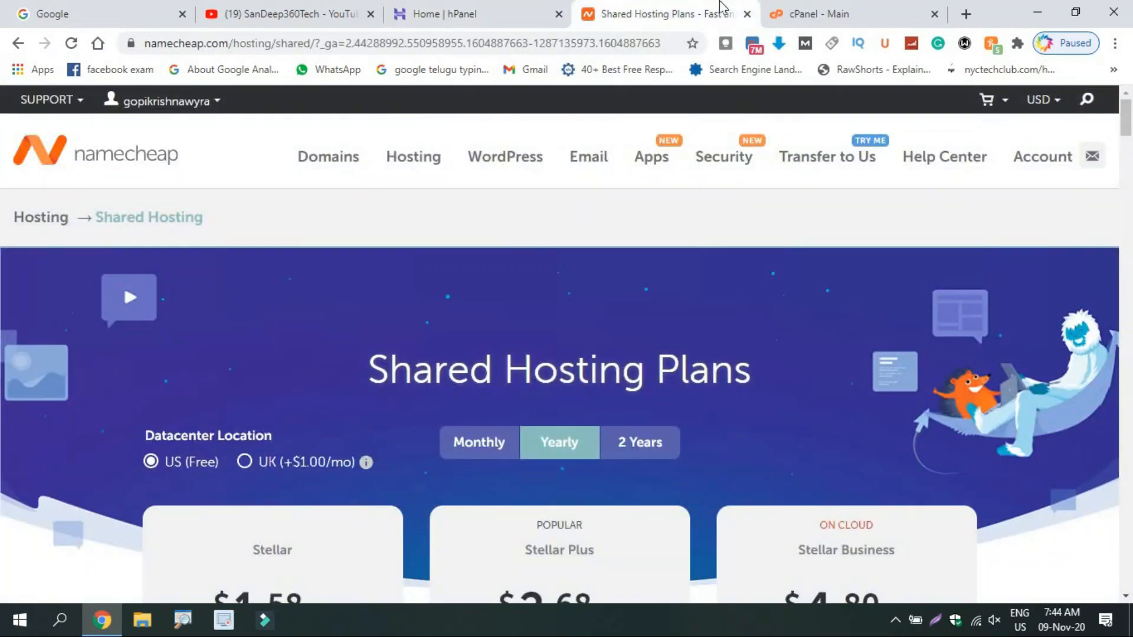
left_click(817, 8)
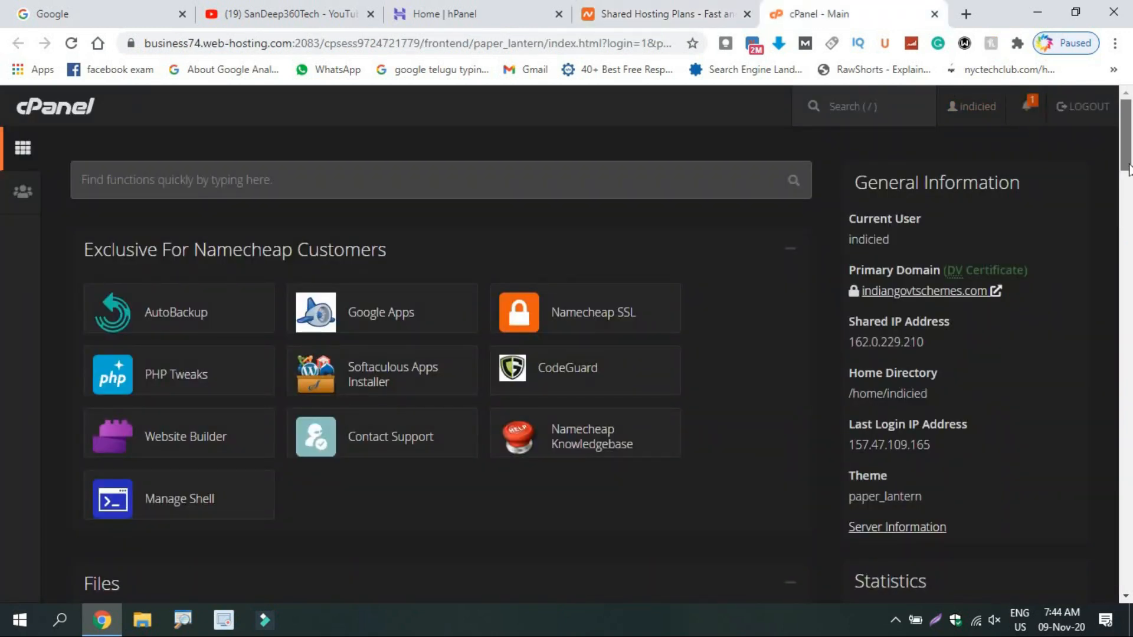
Scroll the cPanel home to the Domains section and open the Addon Domains creation form.
scroll(1130, 236, "down", 6)
scroll(1130, 236, "down", 9)
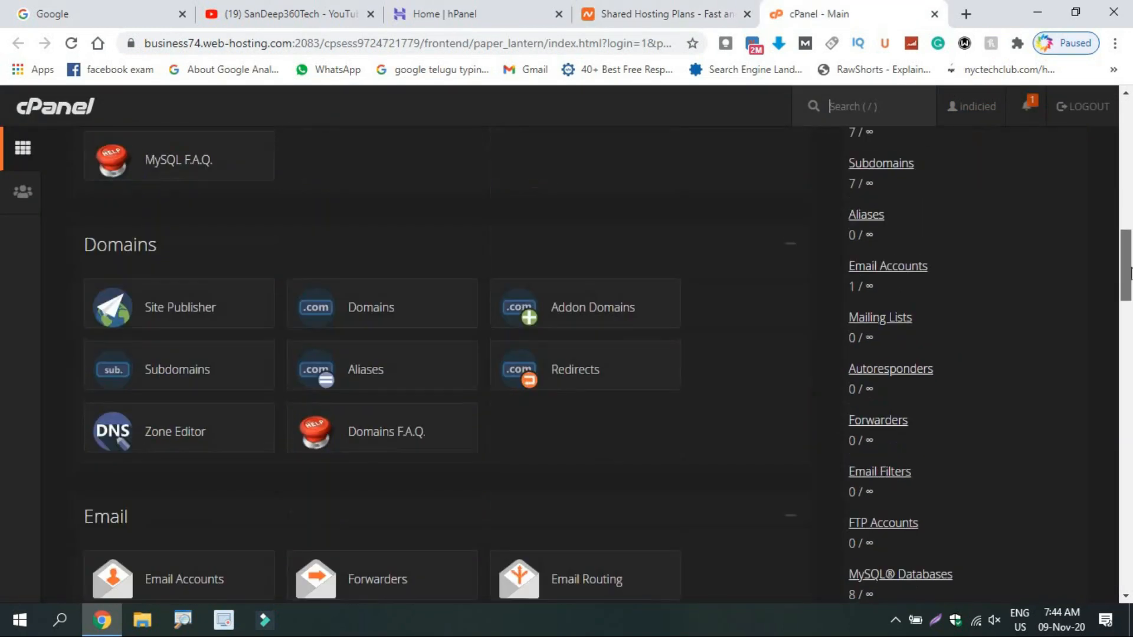
scroll(1129, 201, "up", 12)
scroll(1128, 189, "down", 4)
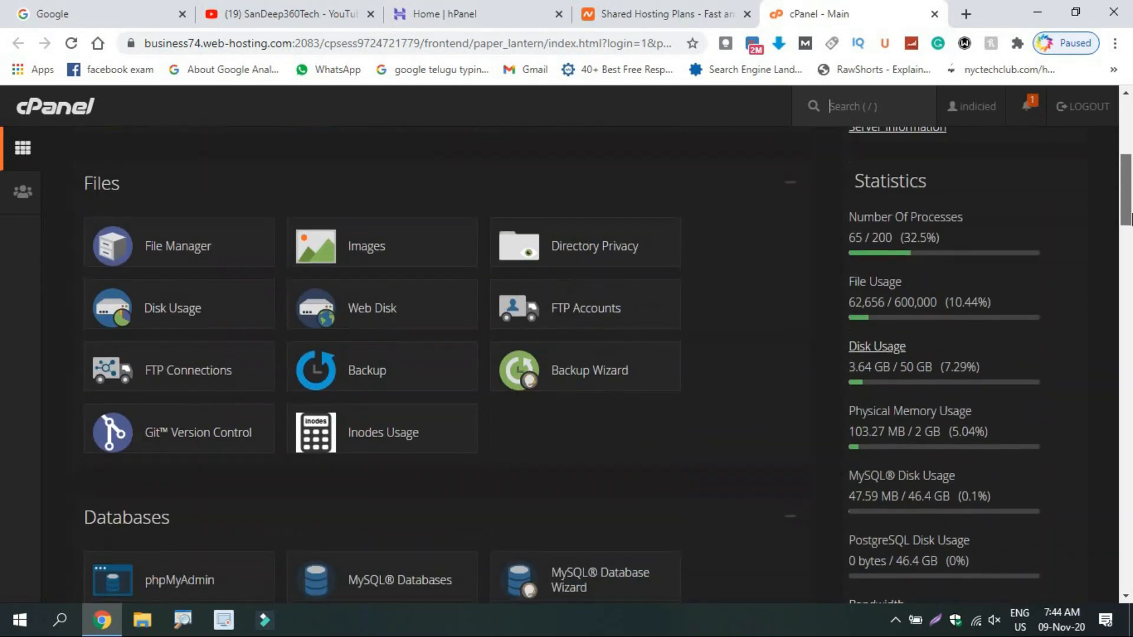
scroll(1128, 171, "up", 8)
left_click_drag(1130, 165, 1128, 230)
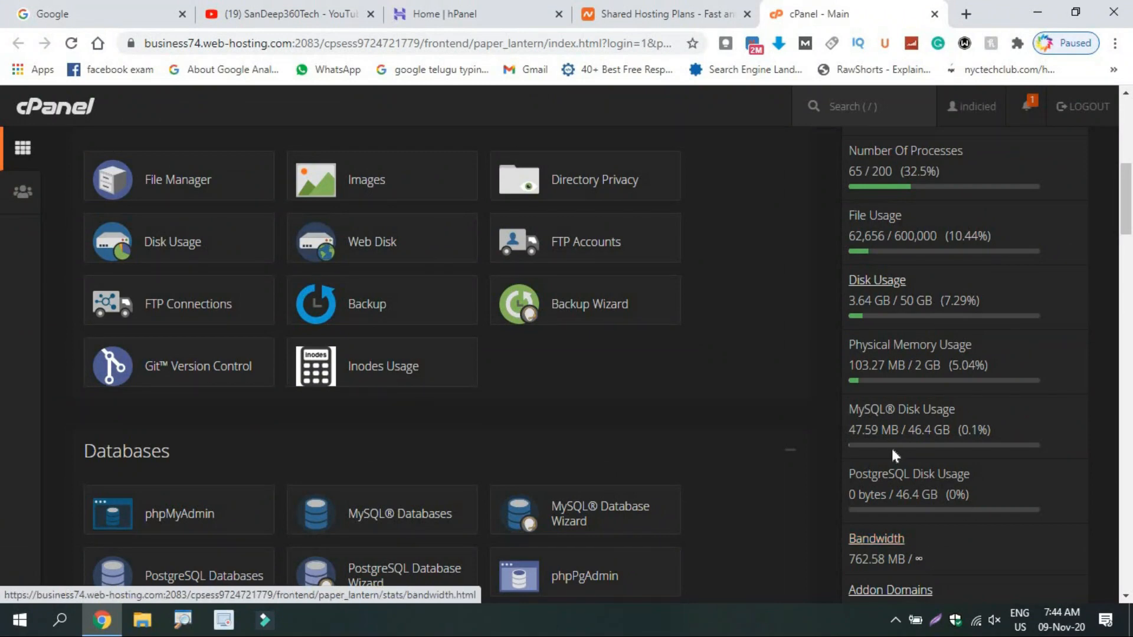
left_click_drag(1130, 236, 1118, 132)
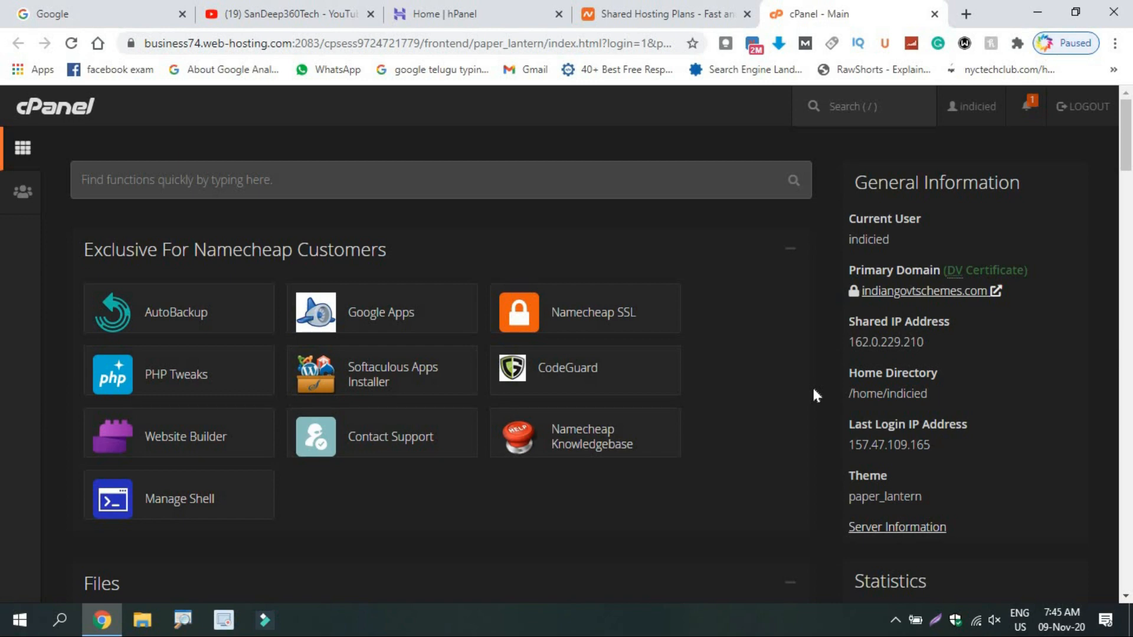
left_click_drag(1126, 148, 1124, 290)
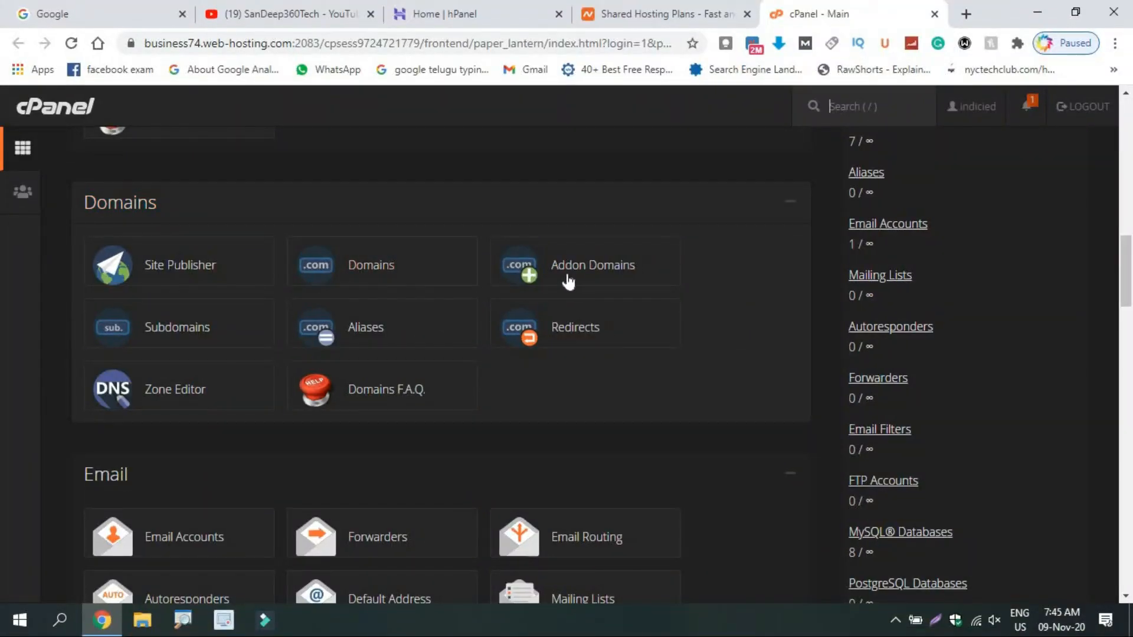
left_click(570, 282)
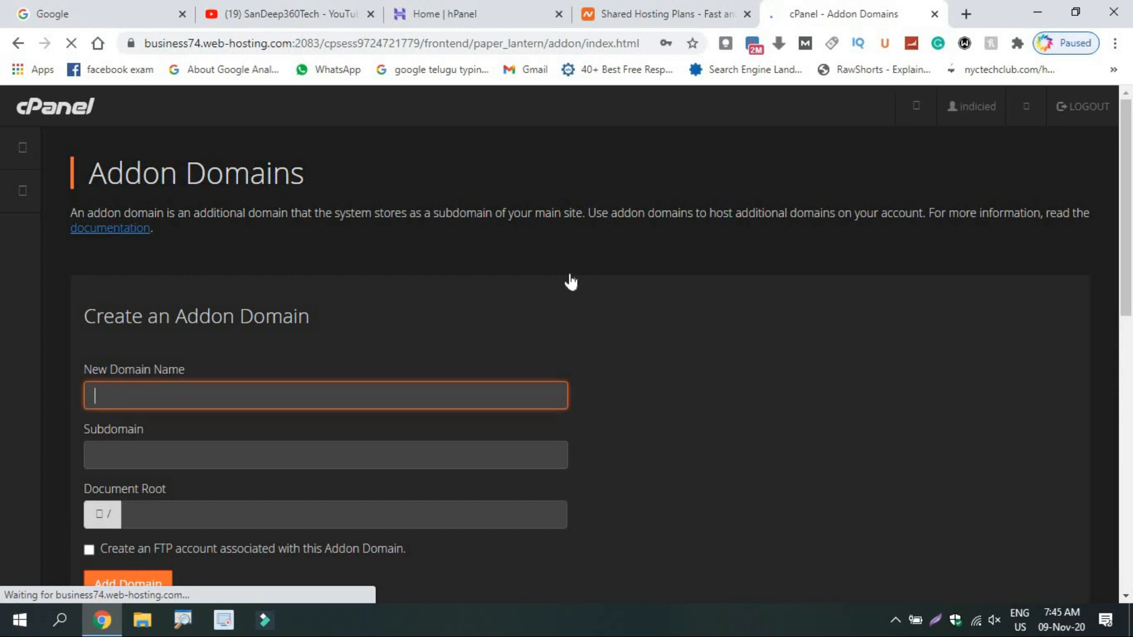
scroll(1127, 258, "down", 2)
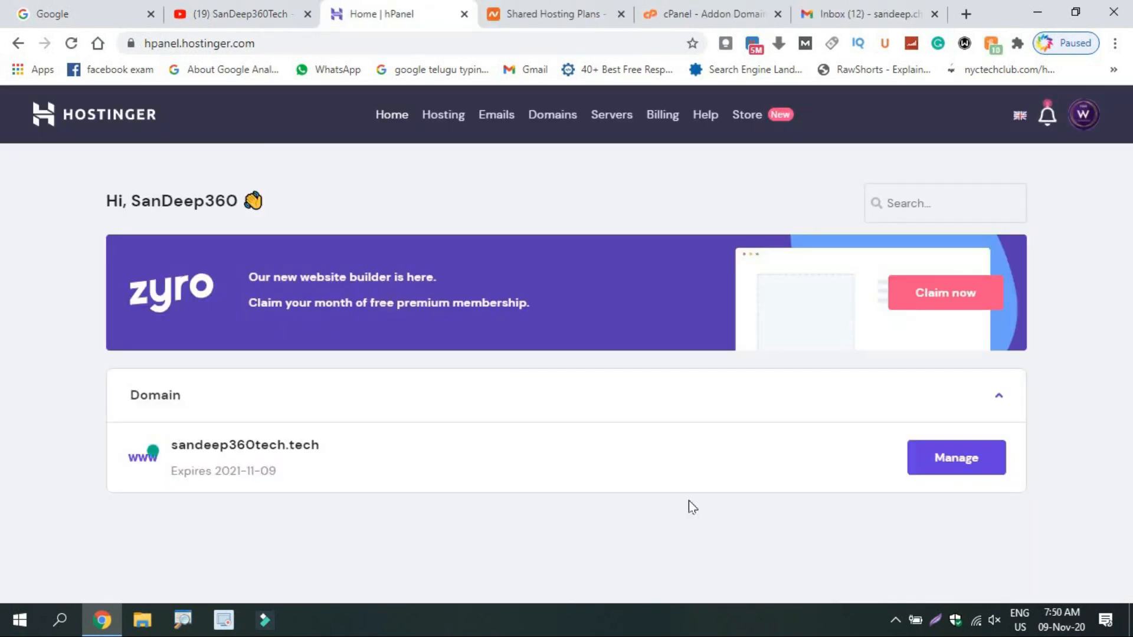
Open the sandeep360tech.tech overview in hPanel and copy its domain name.
left_click(968, 468)
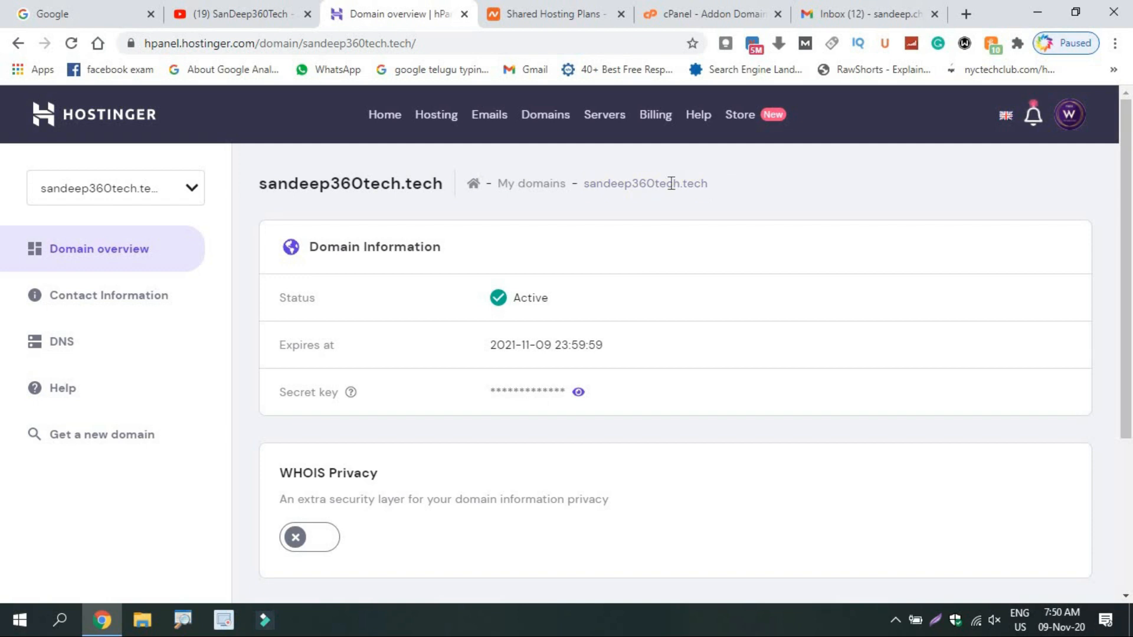
left_click_drag(707, 183, 586, 188)
key("ctrl+c")
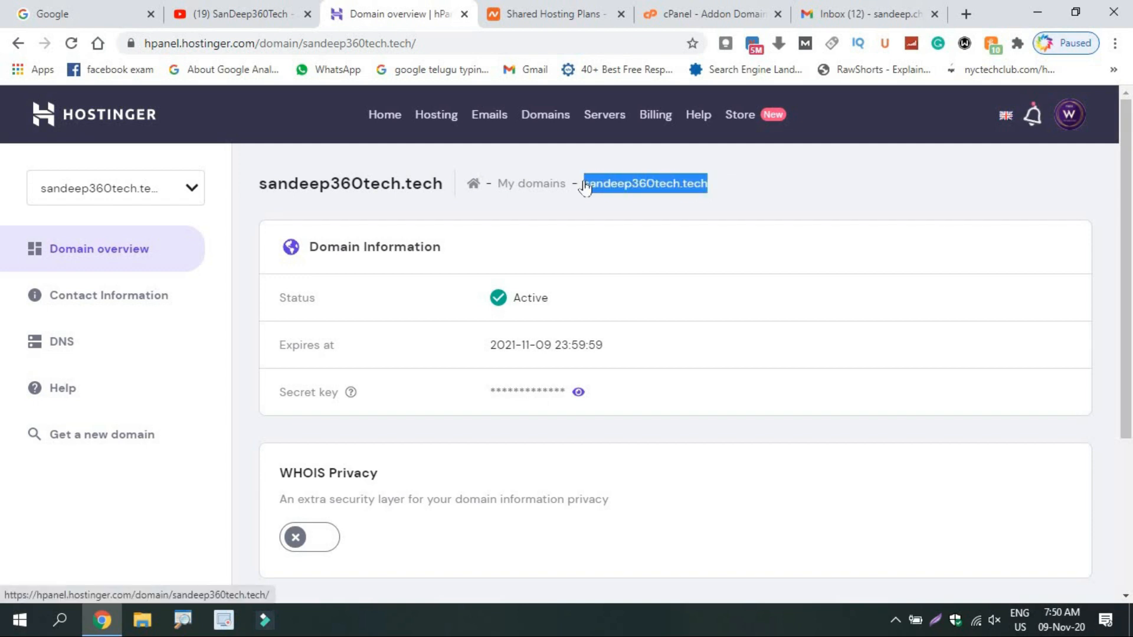
left_click(590, 14)
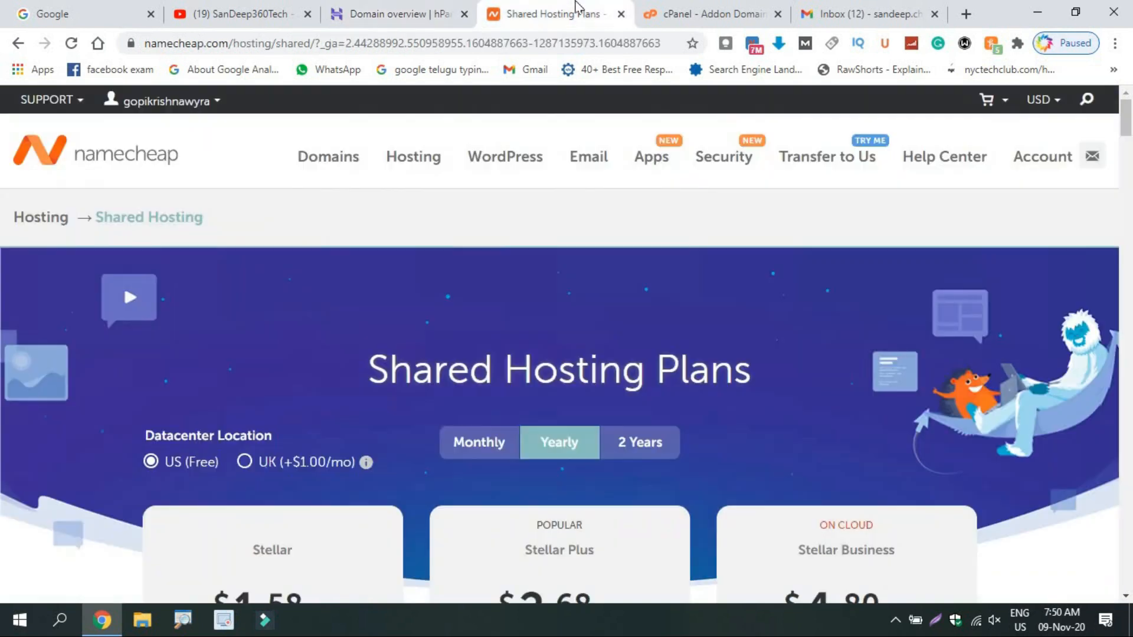
Submit sandeep360tech.tech as an addon domain and copy the required dns1.namecheaphosting.com nameserver from the rejection.
left_click(674, 14)
key("ctrl+v")
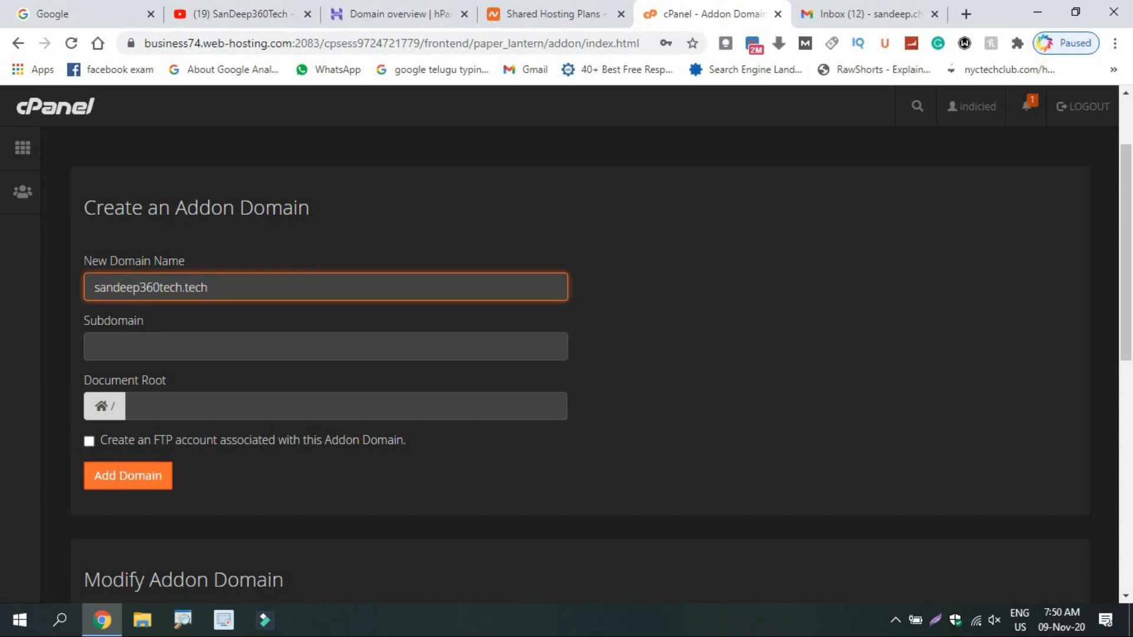
key("Tab")
key("Tab")
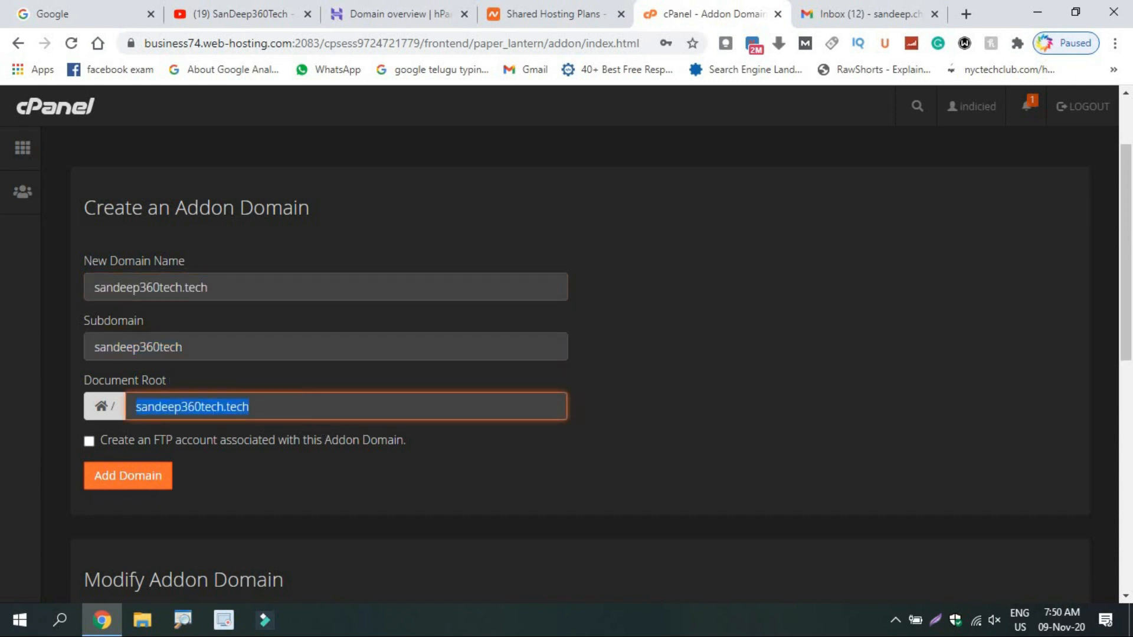
left_click(123, 481)
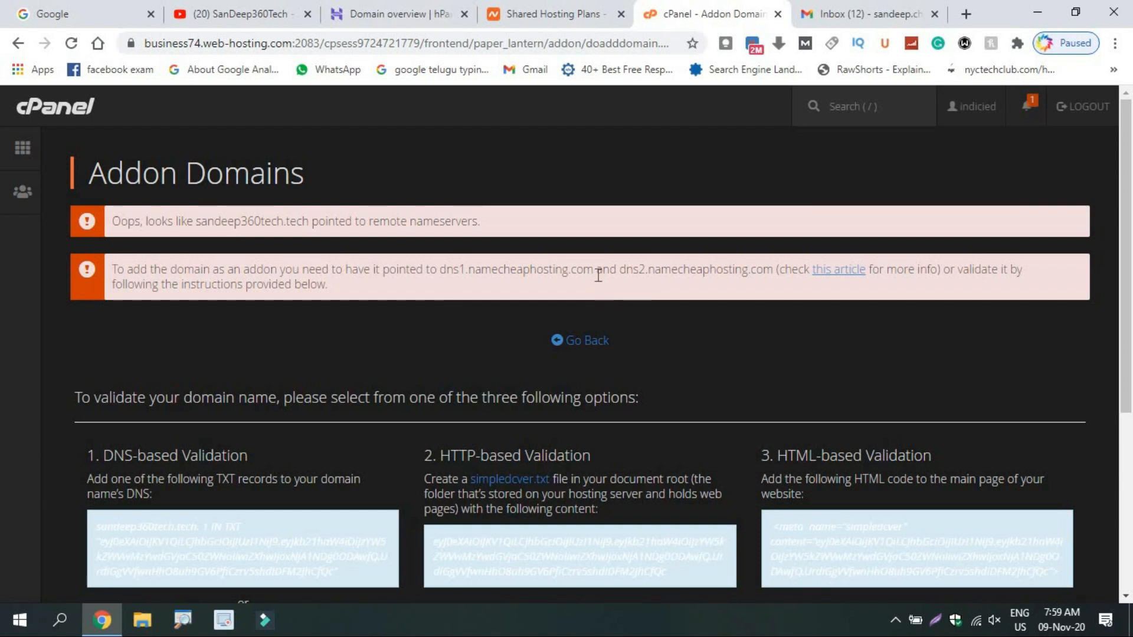
left_click_drag(593, 270, 440, 271)
key("ctrl+c")
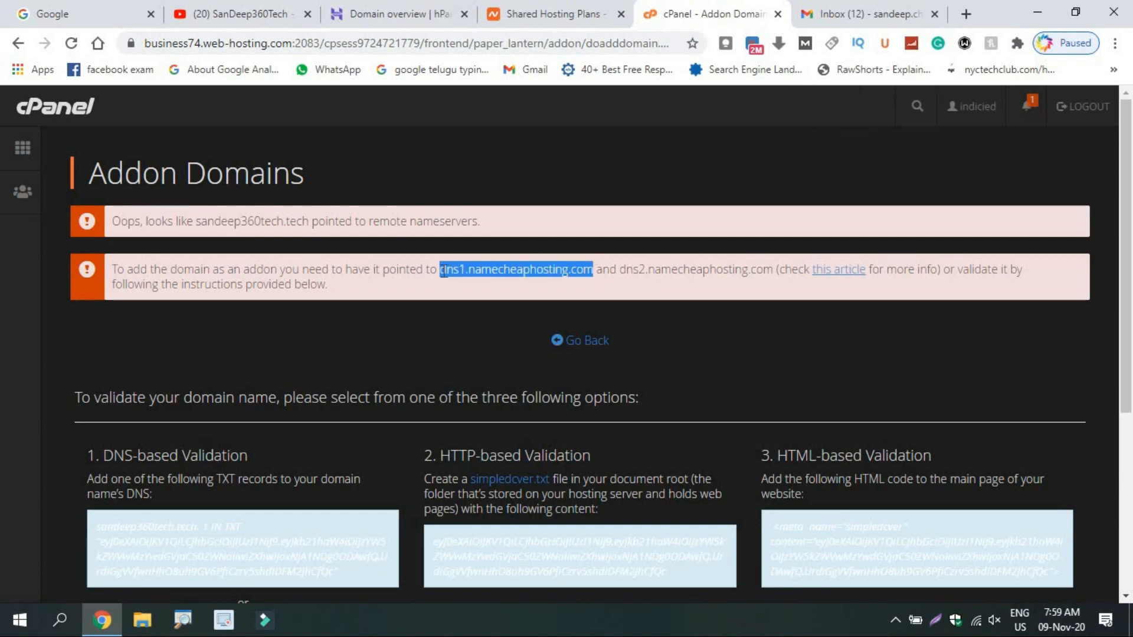
left_click(420, 7)
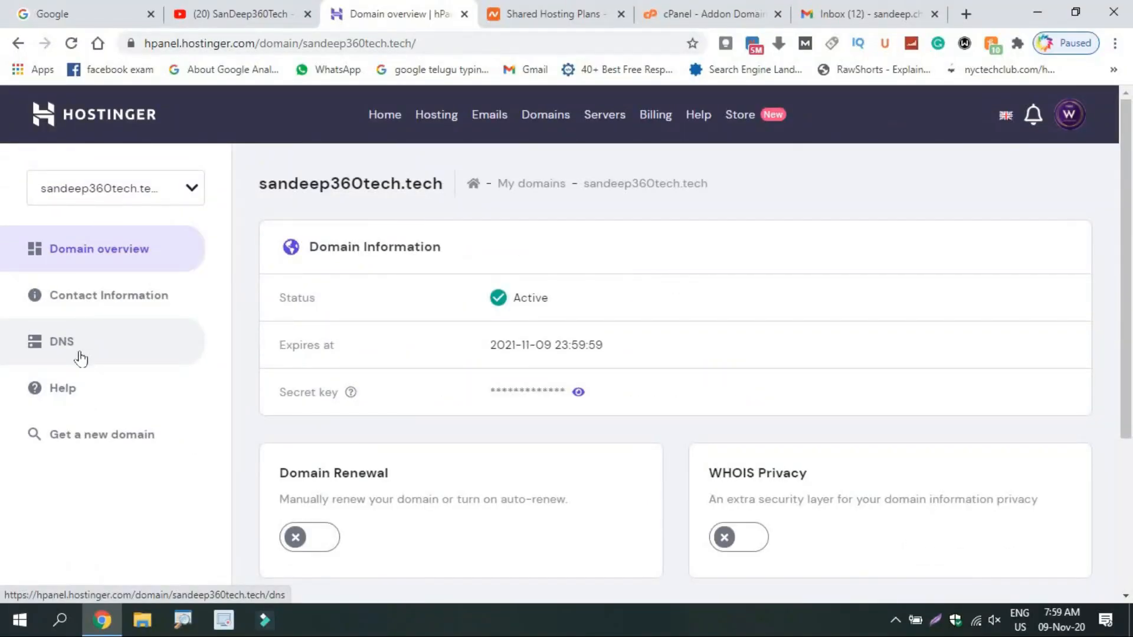
Switch the domain to custom nameservers and set the first to dns1.namecheaphosting.com.
left_click(80, 357)
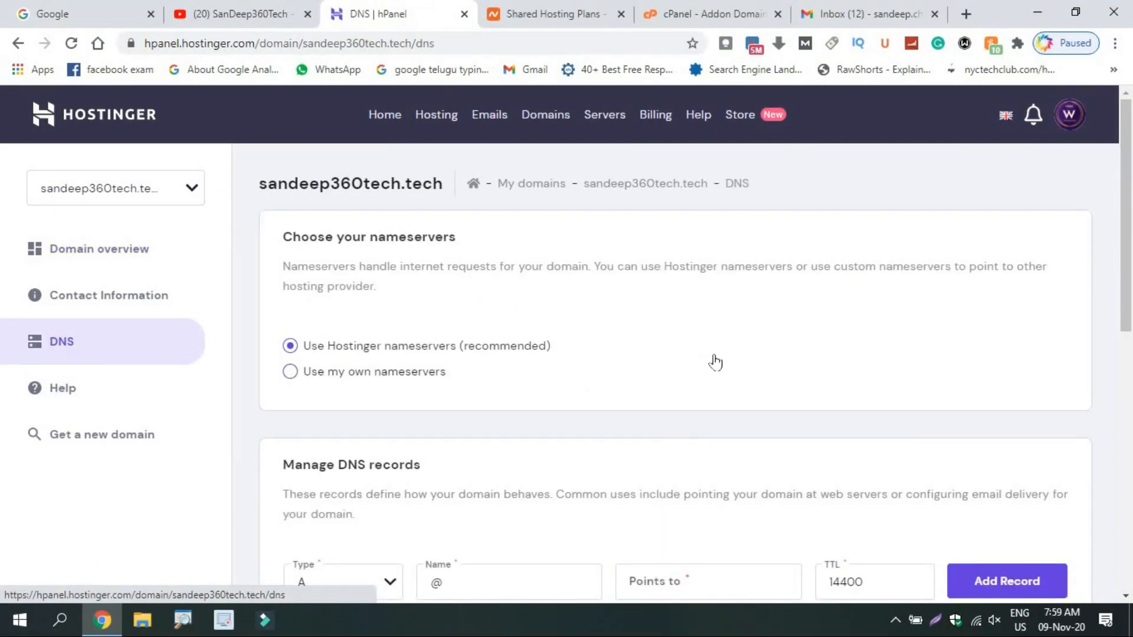
scroll(1033, 298, "down", 2)
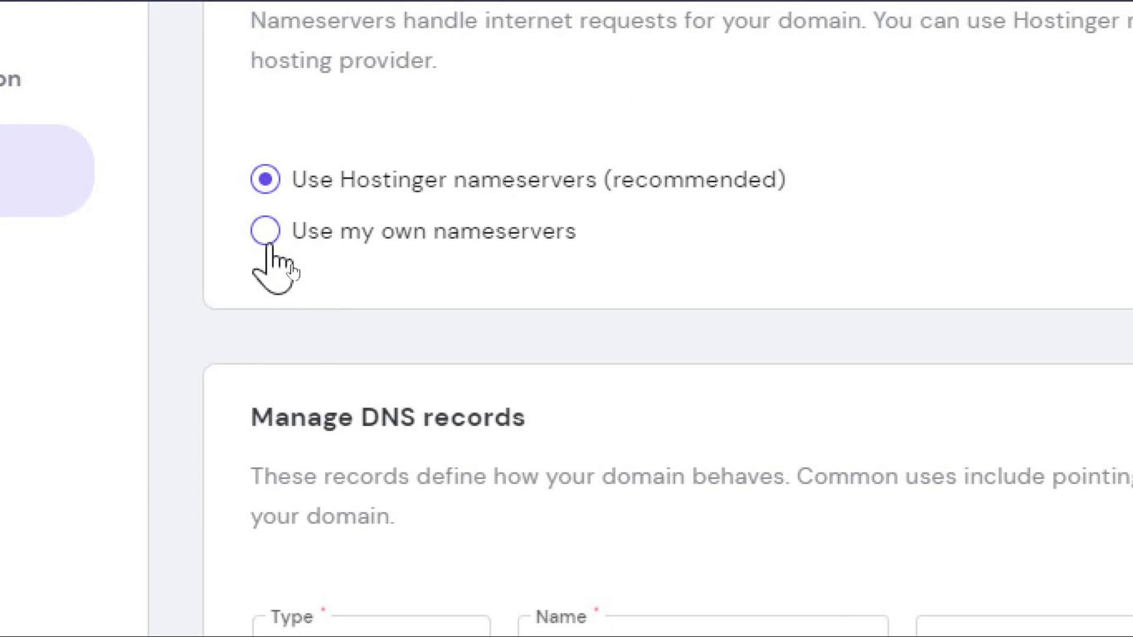
left_click(265, 230)
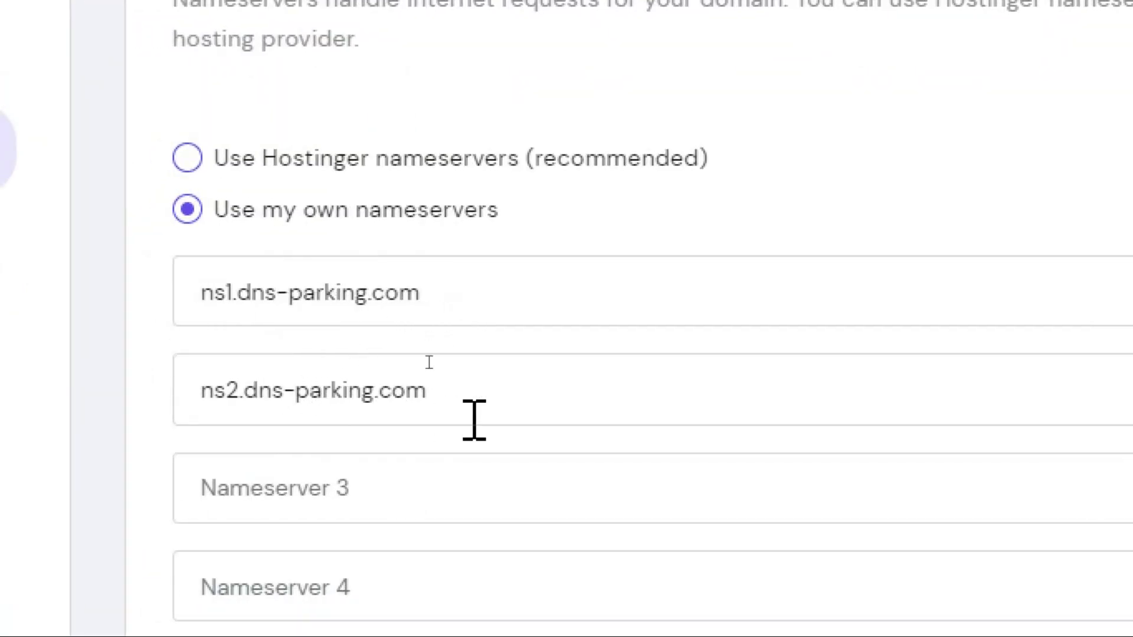
left_click_drag(422, 292, 126, 321)
key("BackSpace")
key("ctrl+v")
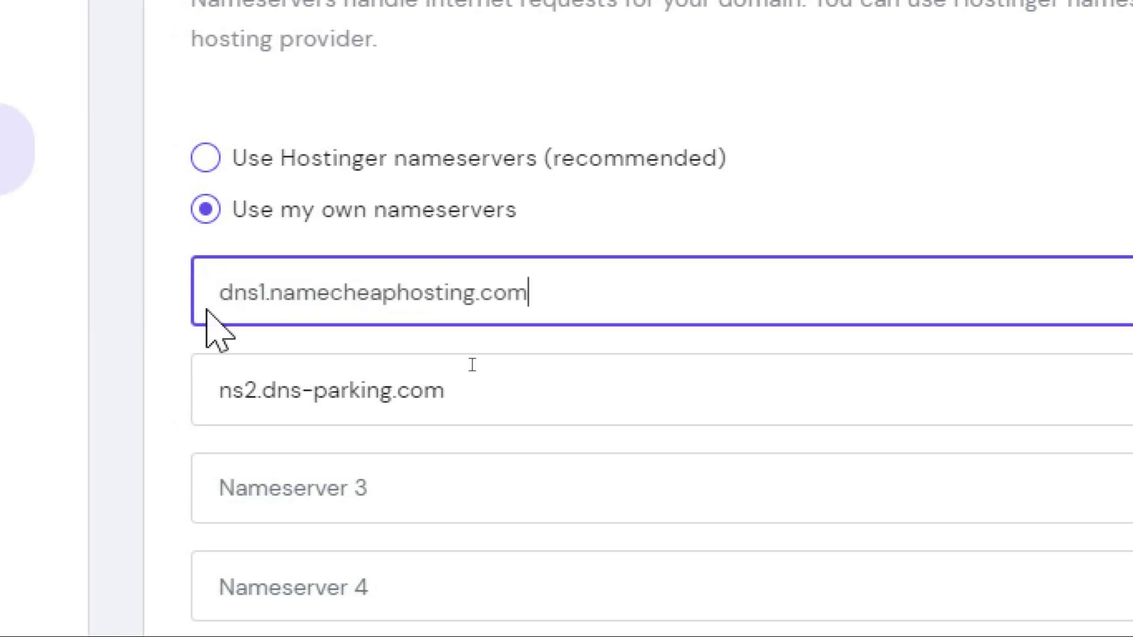
Set the second nameserver to dns2.namecheaphosting.com and save the nameservers.
left_click_drag(505, 392, 80, 379)
key("BackSpace")
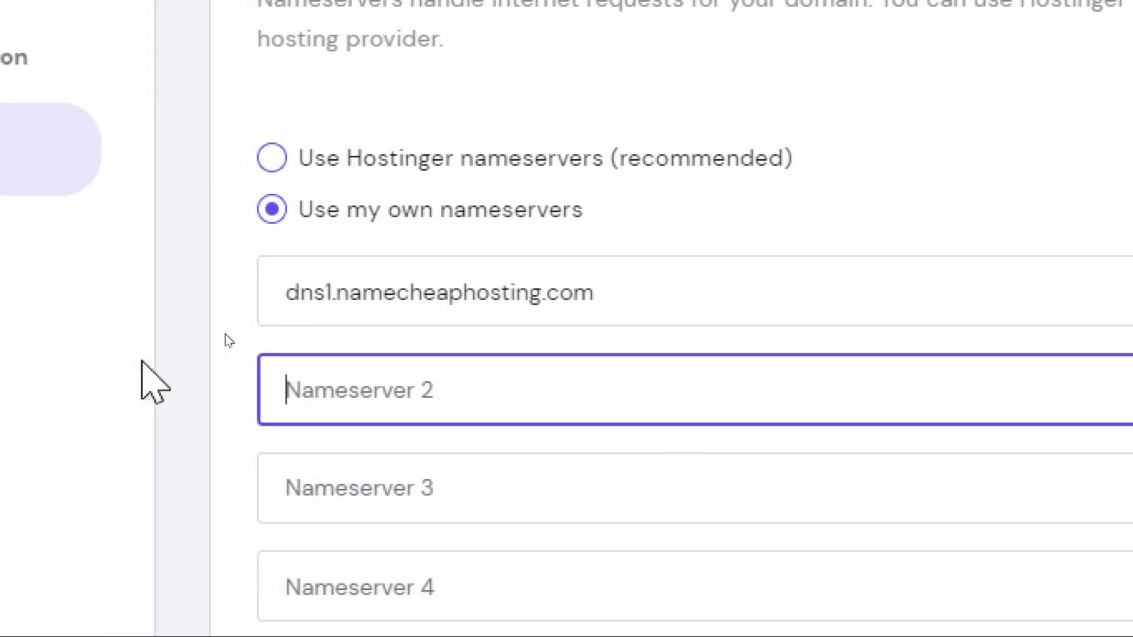
key("ctrl+v")
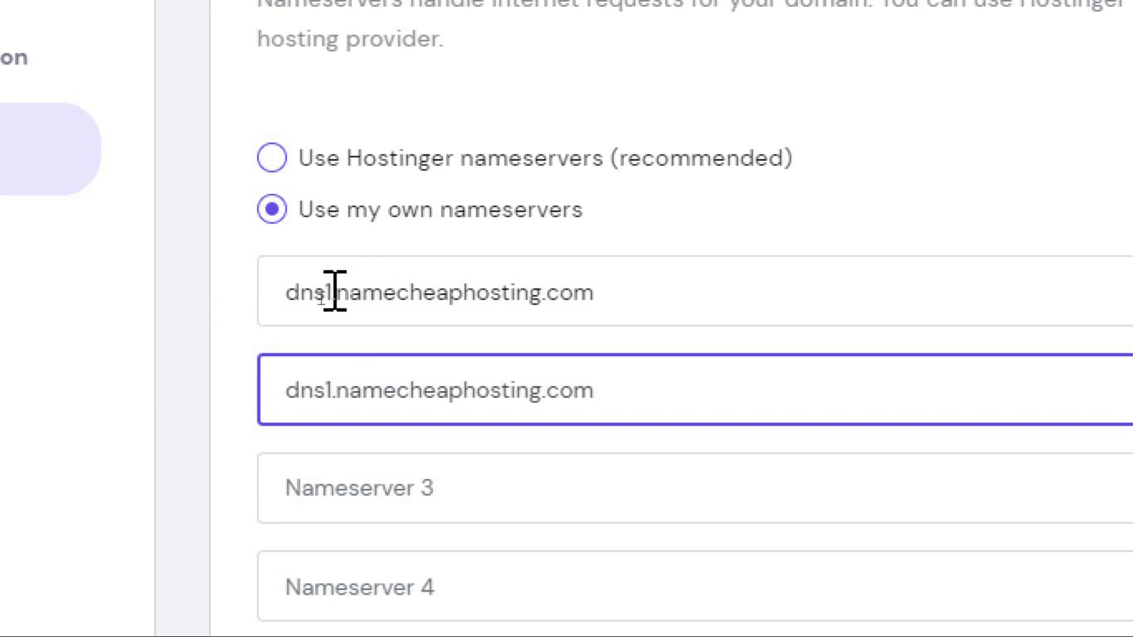
left_click(329, 402)
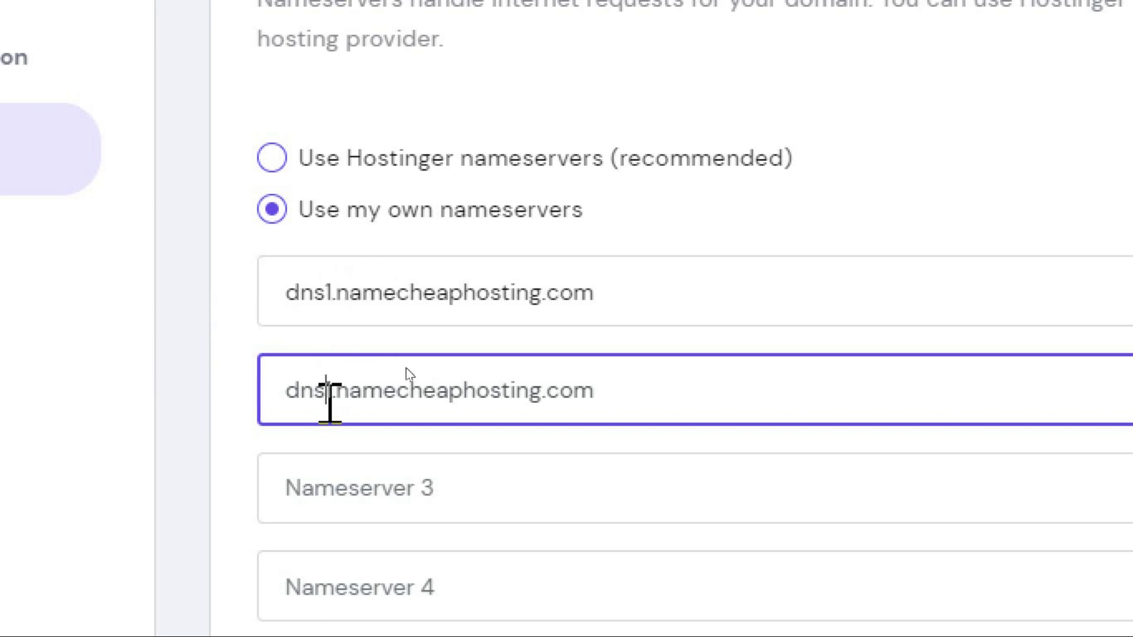
key("Delete")
type("2")
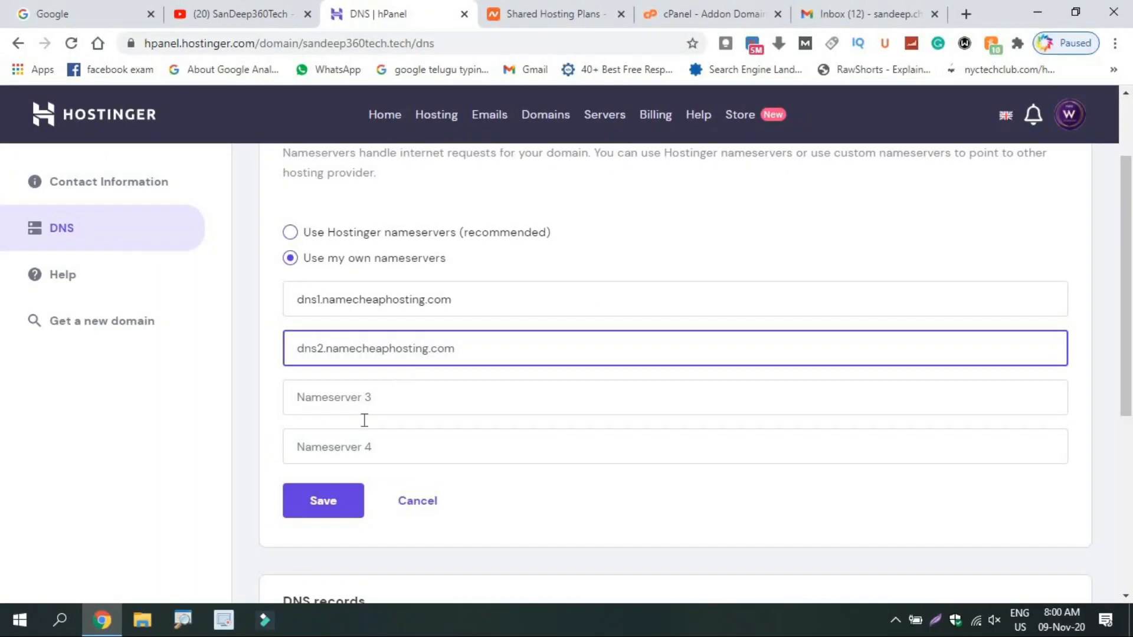
left_click(329, 506)
Check the required nameservers against those saved in hPanel, then return to the addon domain form.
left_click(673, 14)
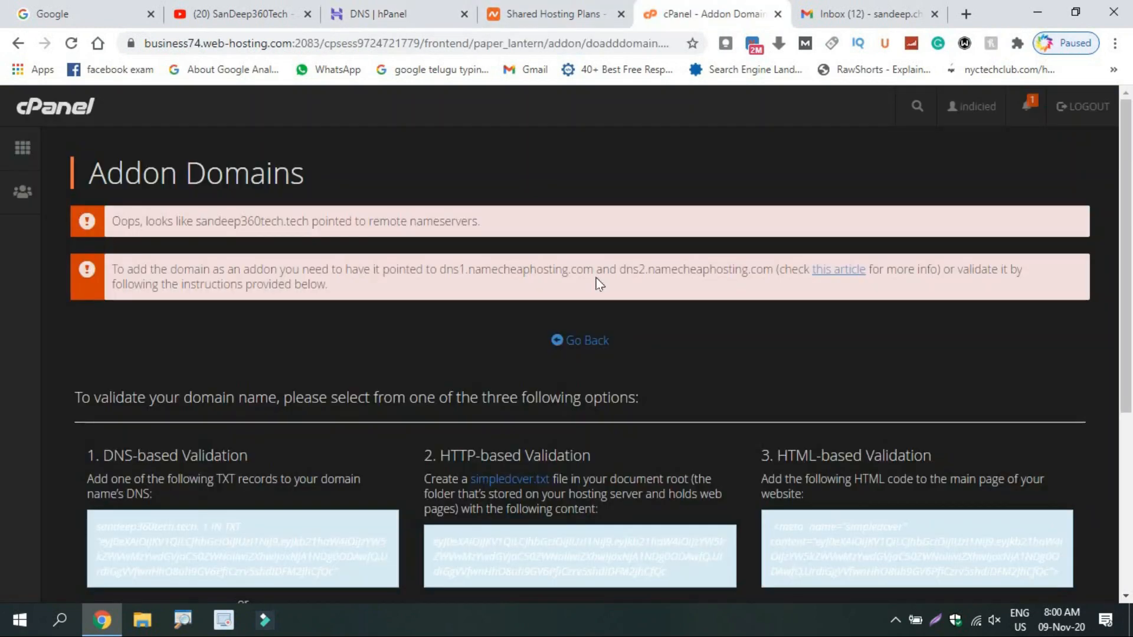
left_click_drag(775, 266, 184, 282)
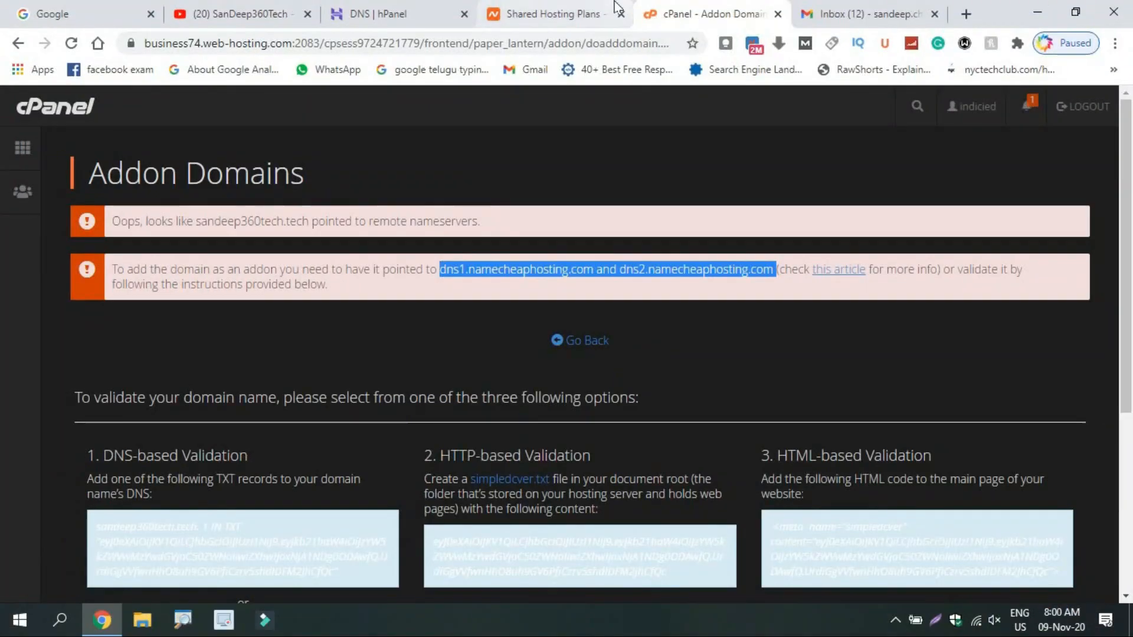
left_click(366, 13)
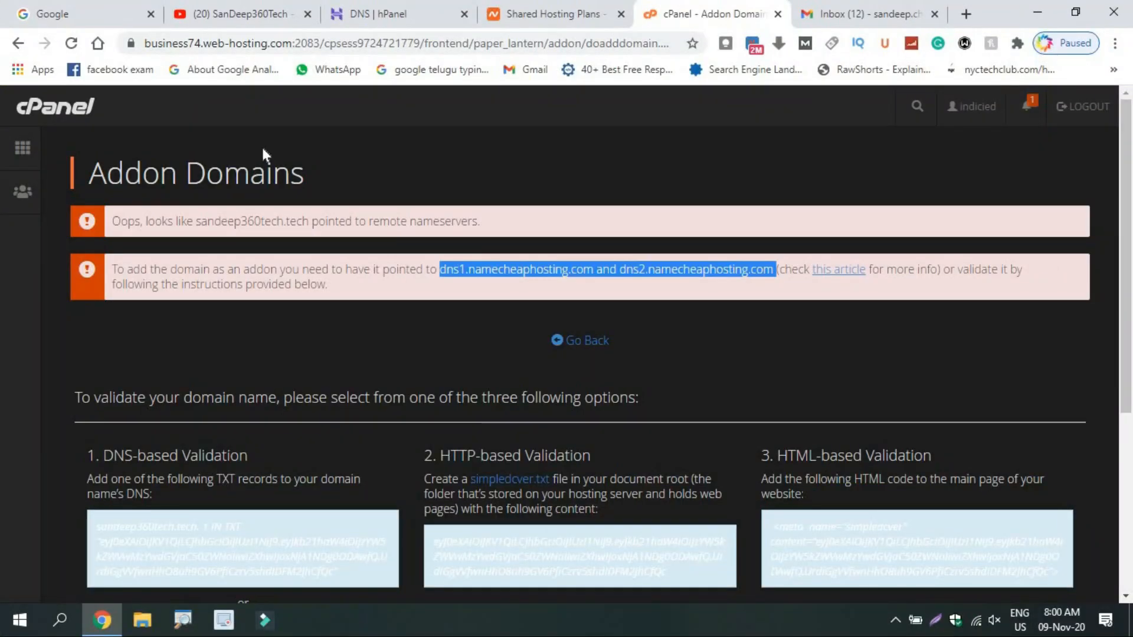
left_click(571, 342)
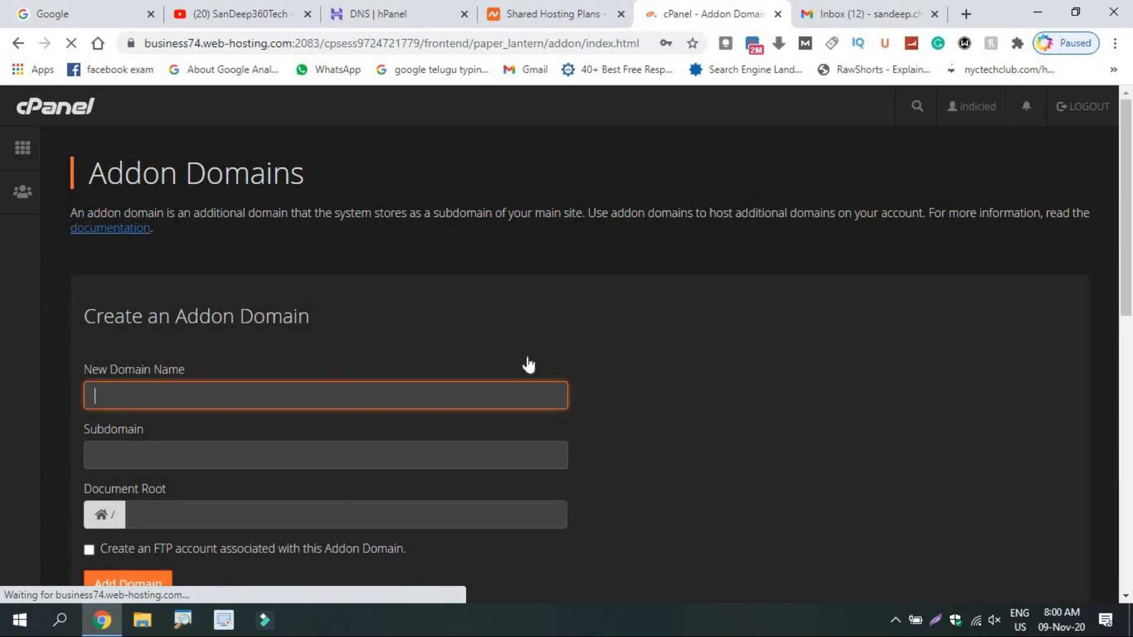
Resubmit sandeep360tech.tech as a new addon domain with the auto-filled subdomain and document root.
type("san")
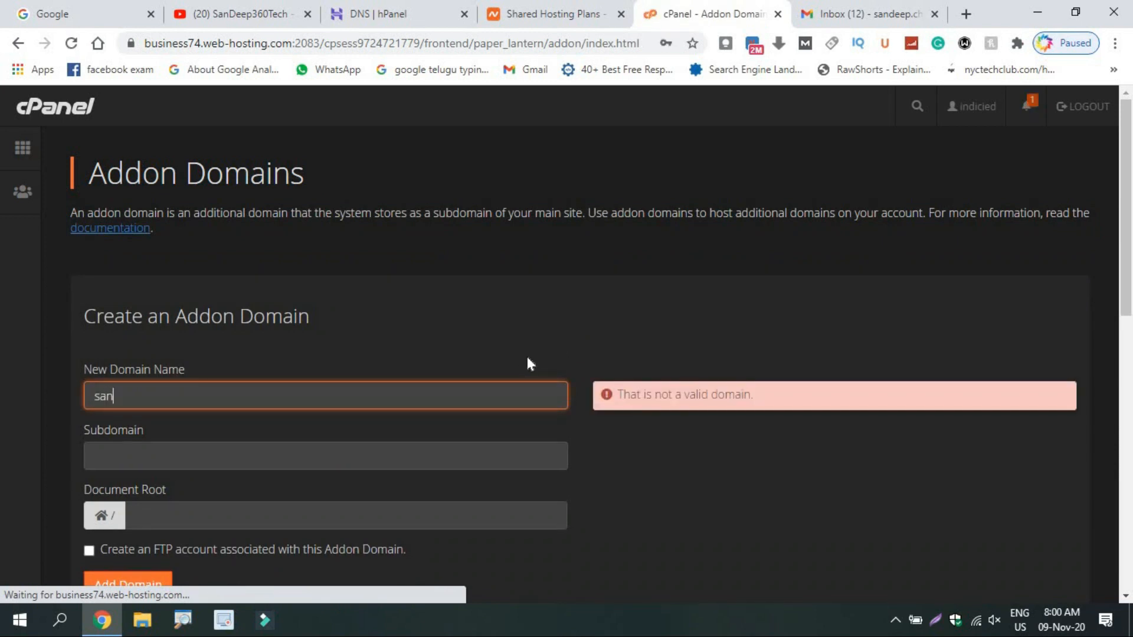
type("deep360")
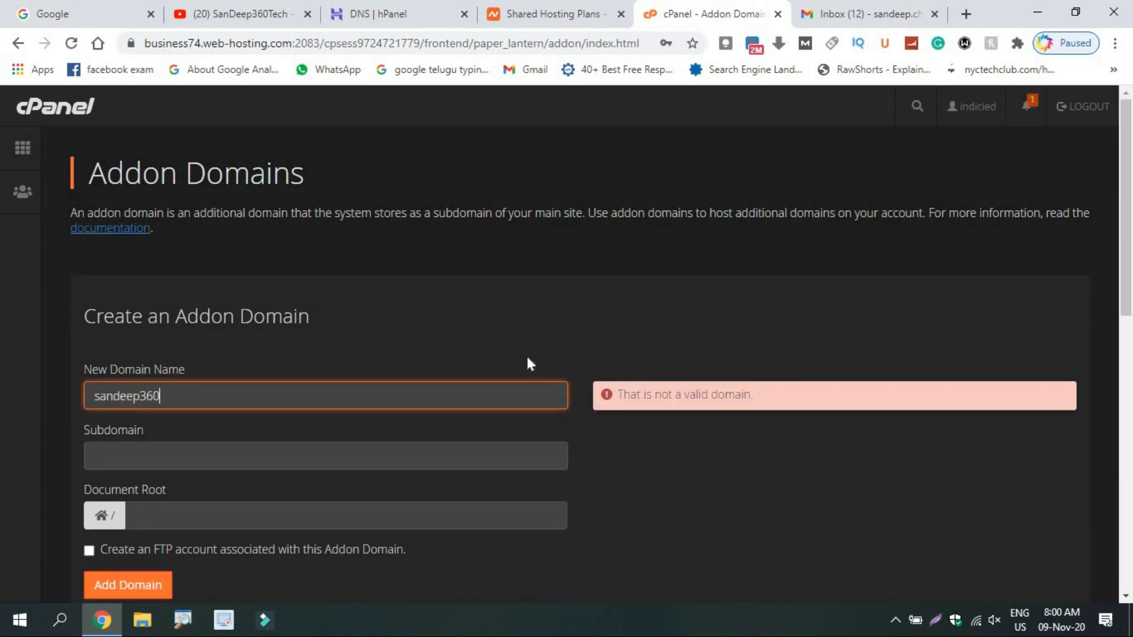
type("tech.tech")
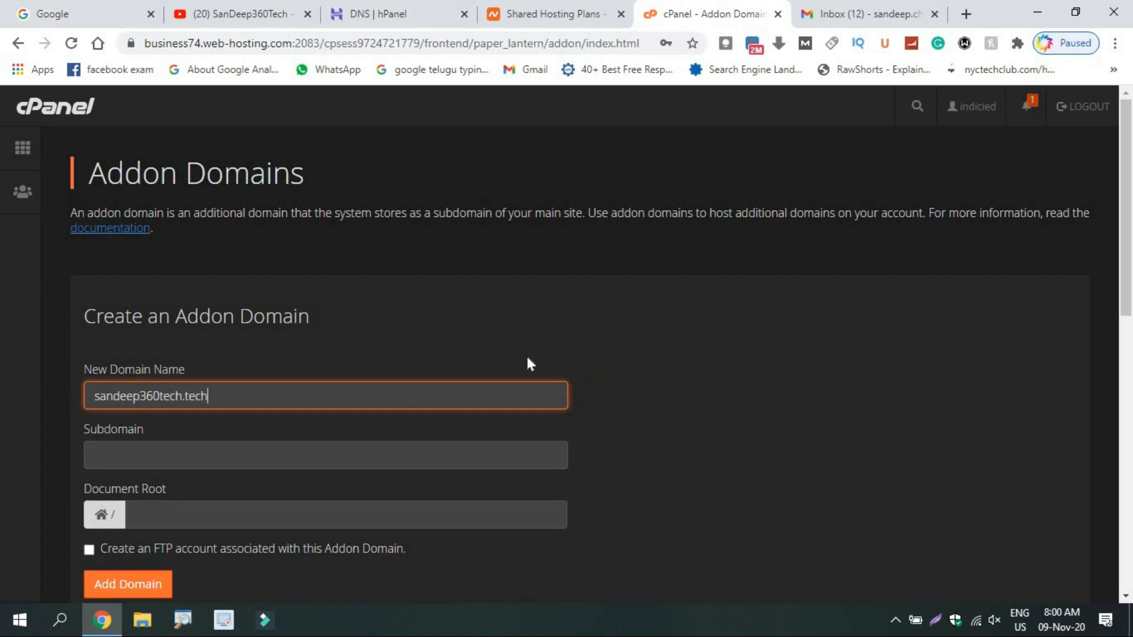
key("Tab")
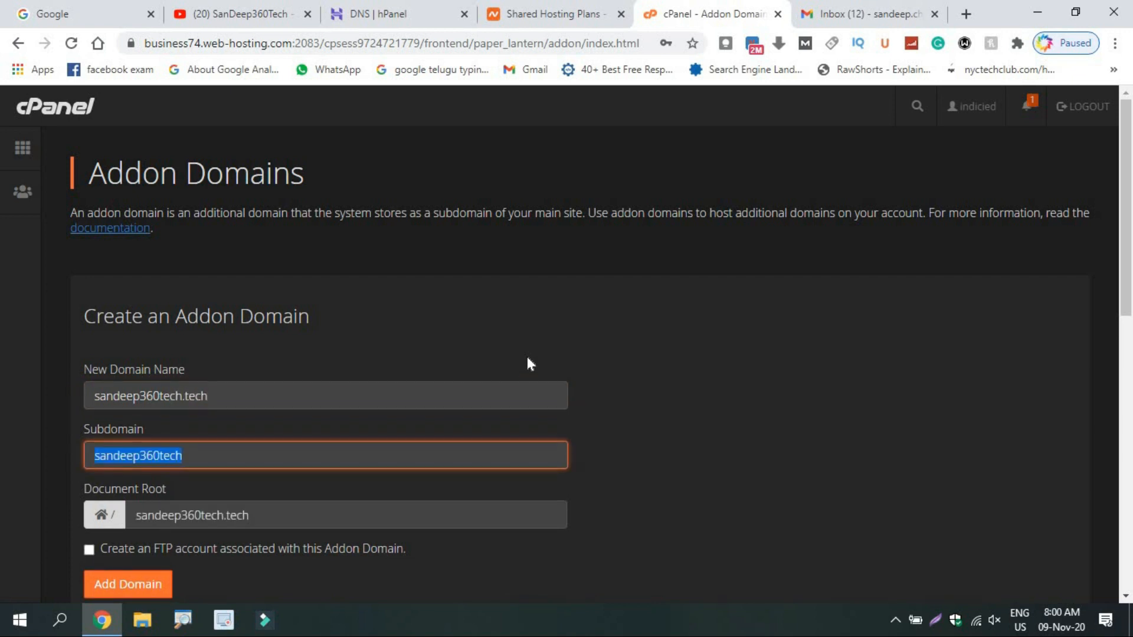
key("Tab")
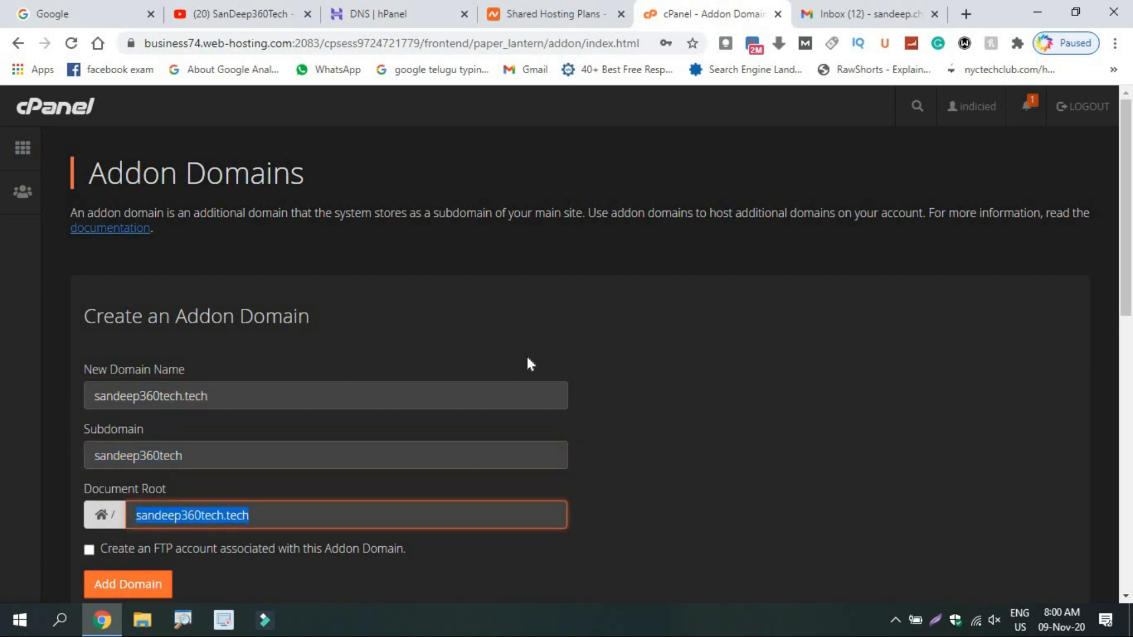
left_click(137, 587)
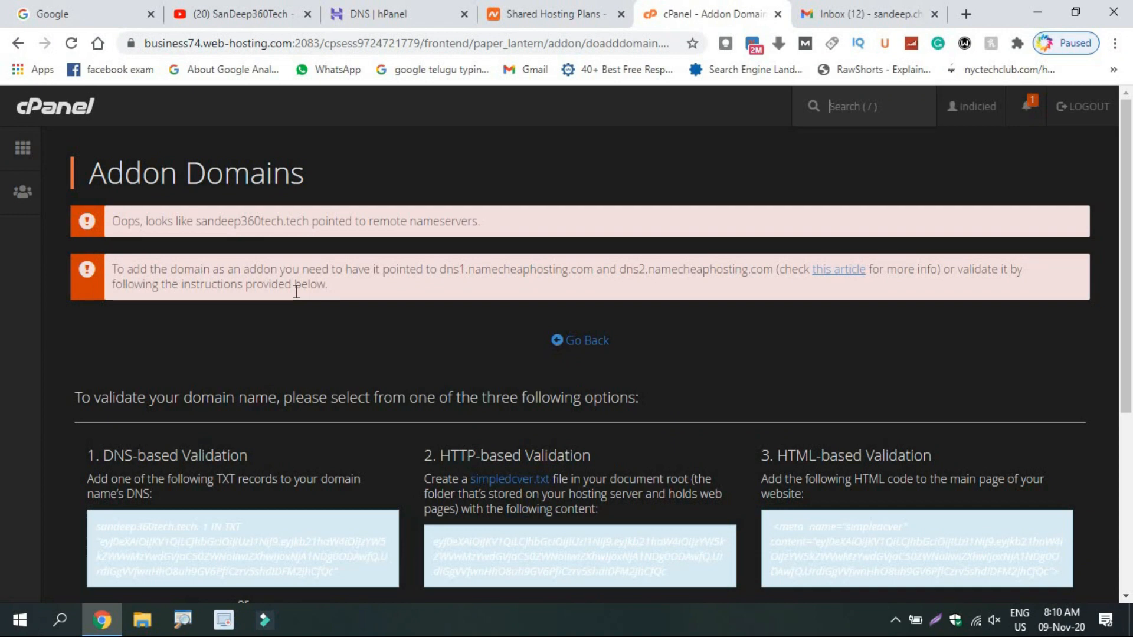
Confirm the Namecheap nameservers in hPanel, then return to the cPanel tab.
left_click(446, 8)
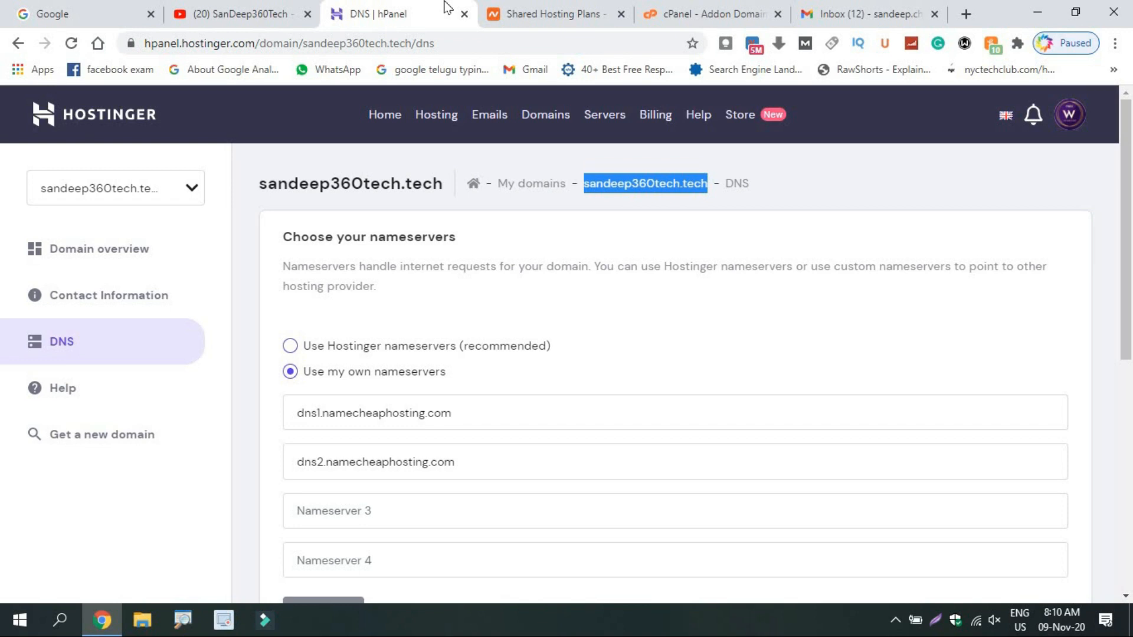
left_click(731, 8)
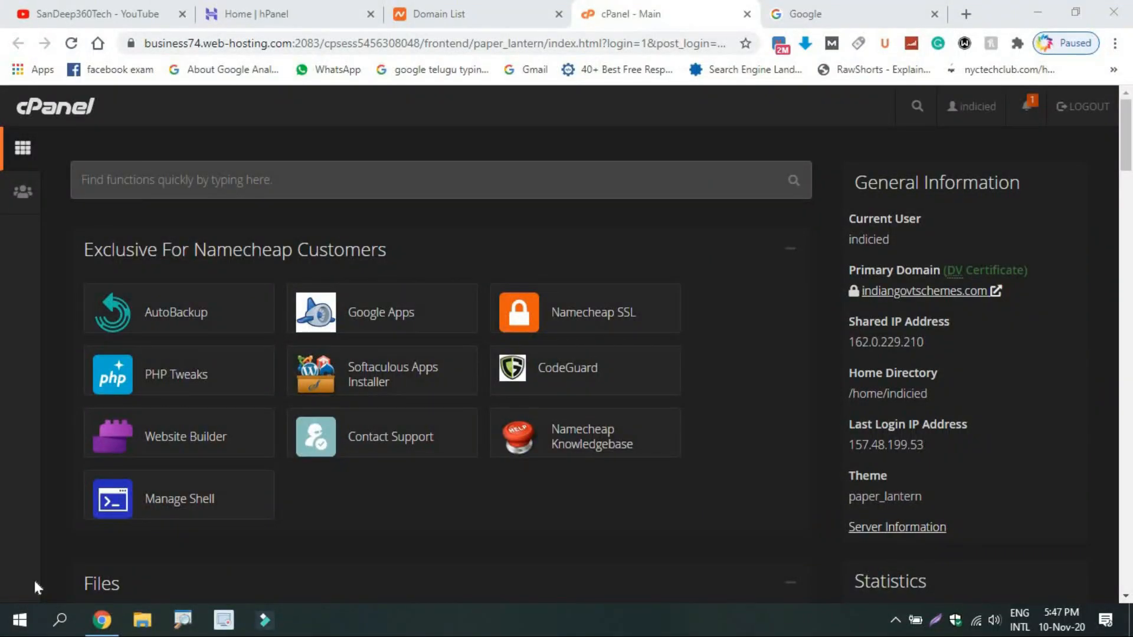
Scroll to the Domains section and open the empty Create an Addon Domain form.
scroll(1130, 153, "down", 1)
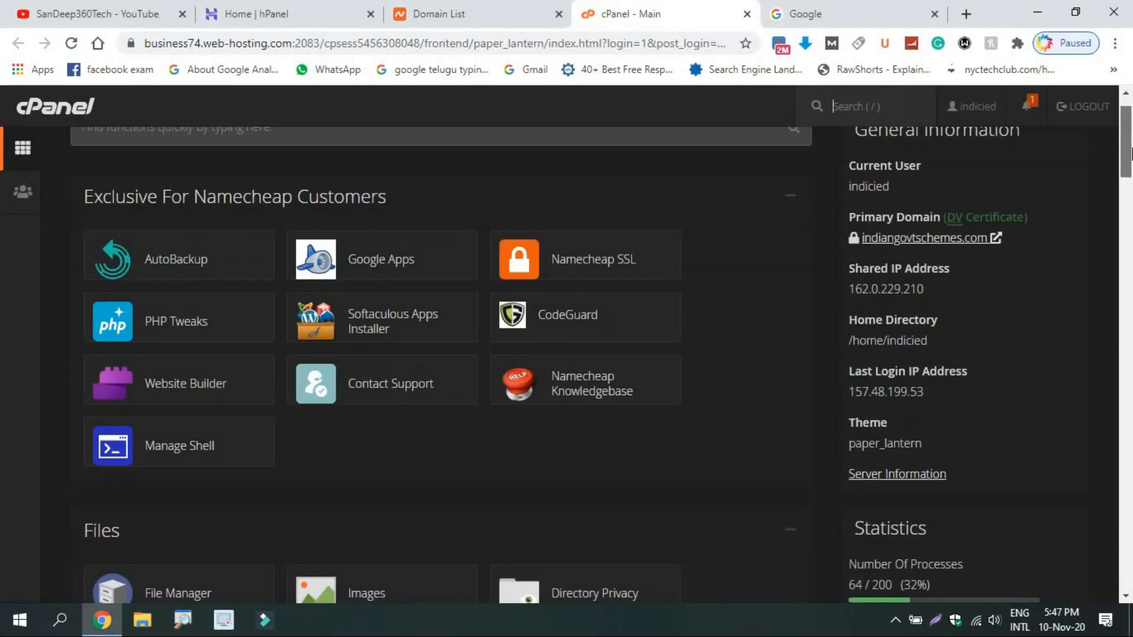
left_click_drag(1130, 152, 1126, 274)
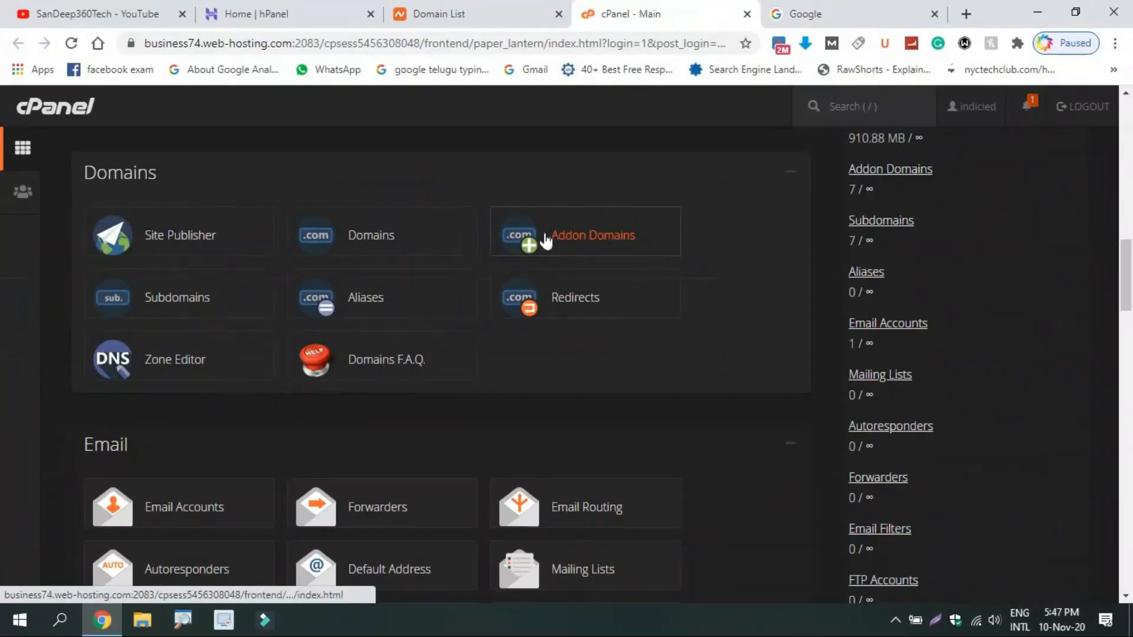
left_click(453, 212)
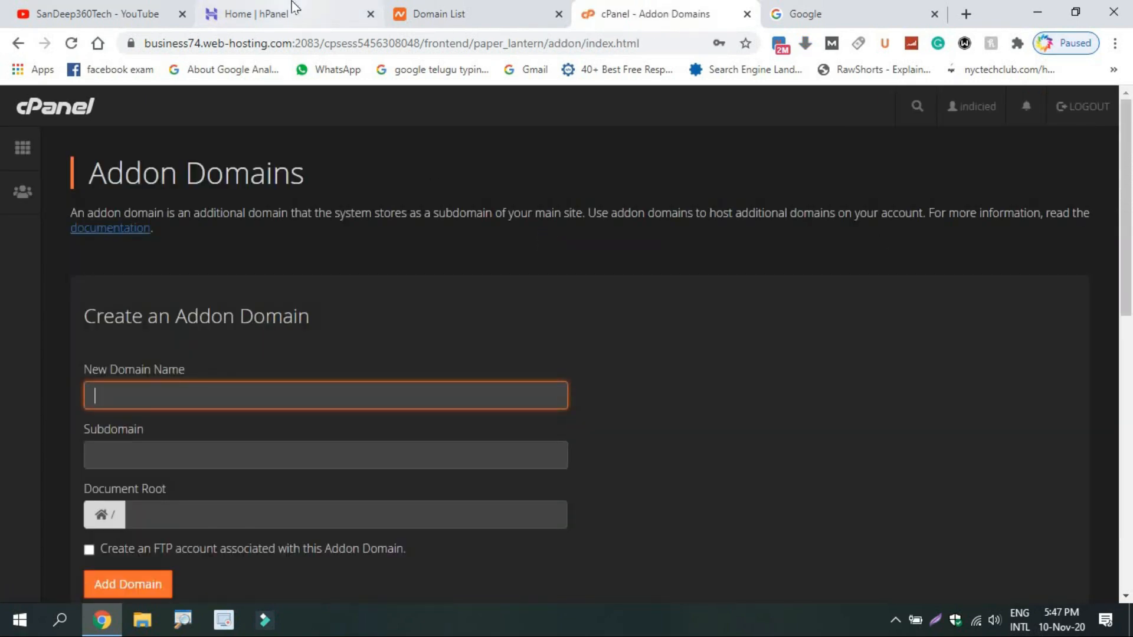
left_click(292, 7)
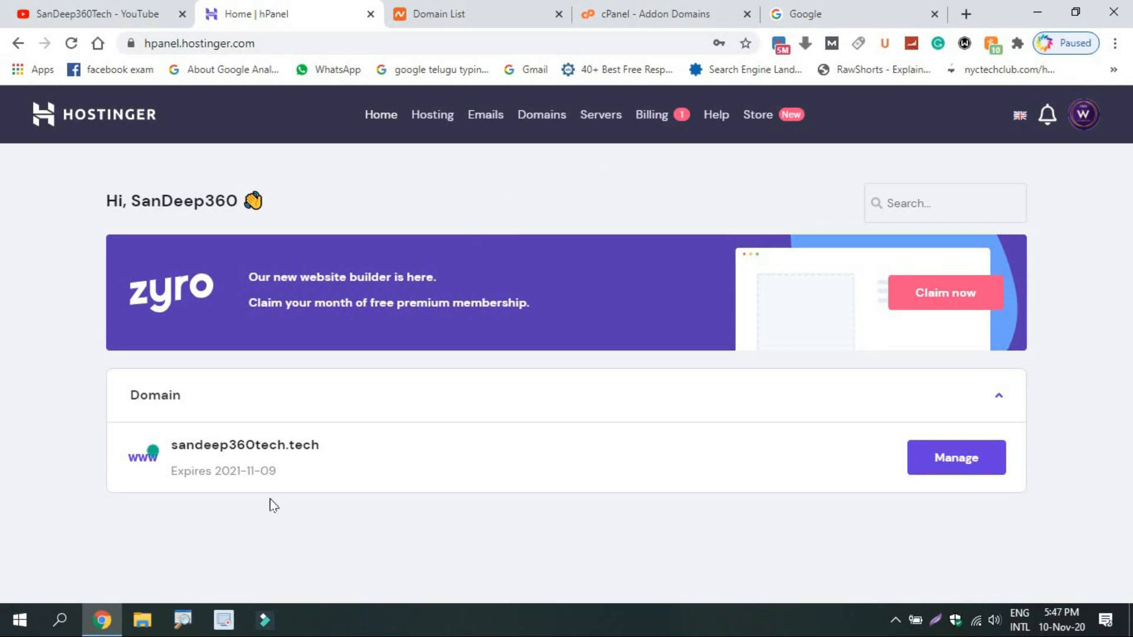
left_click(715, 8)
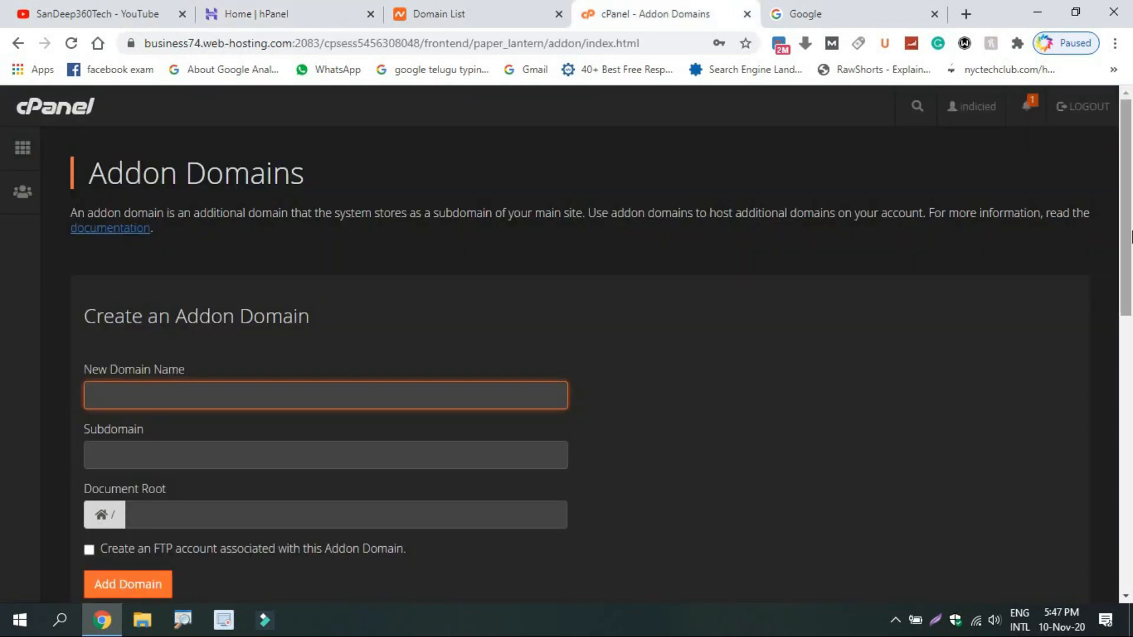
Enter sandeep360tech.tech so subdomain sandeep360tech and its document root fill in, then add the domain.
type("sandee")
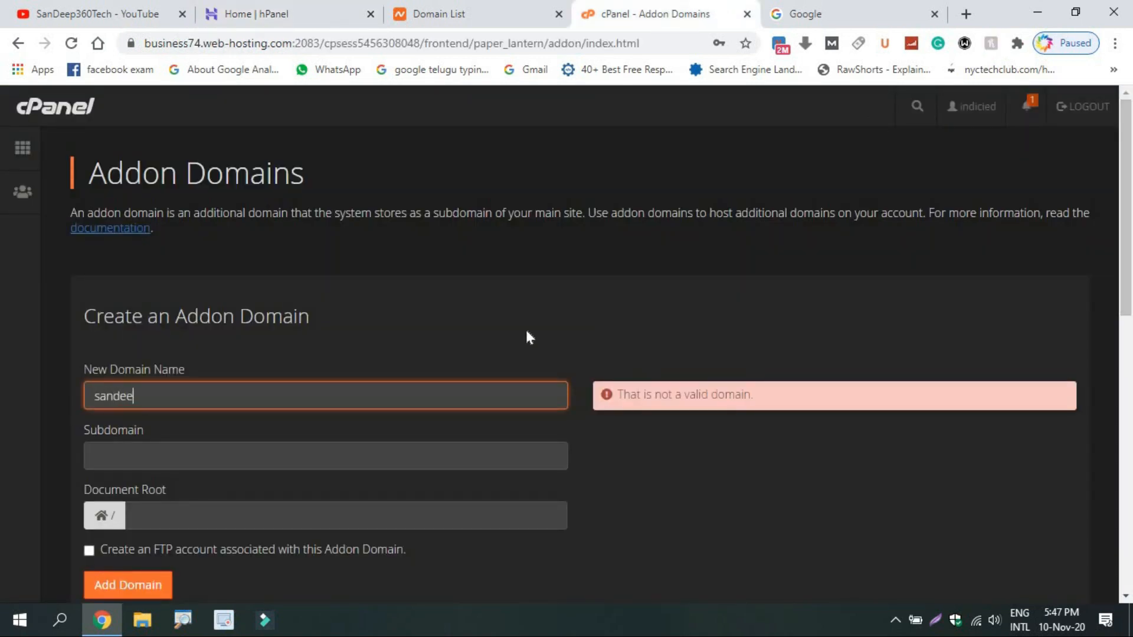
type("p360tech.tech")
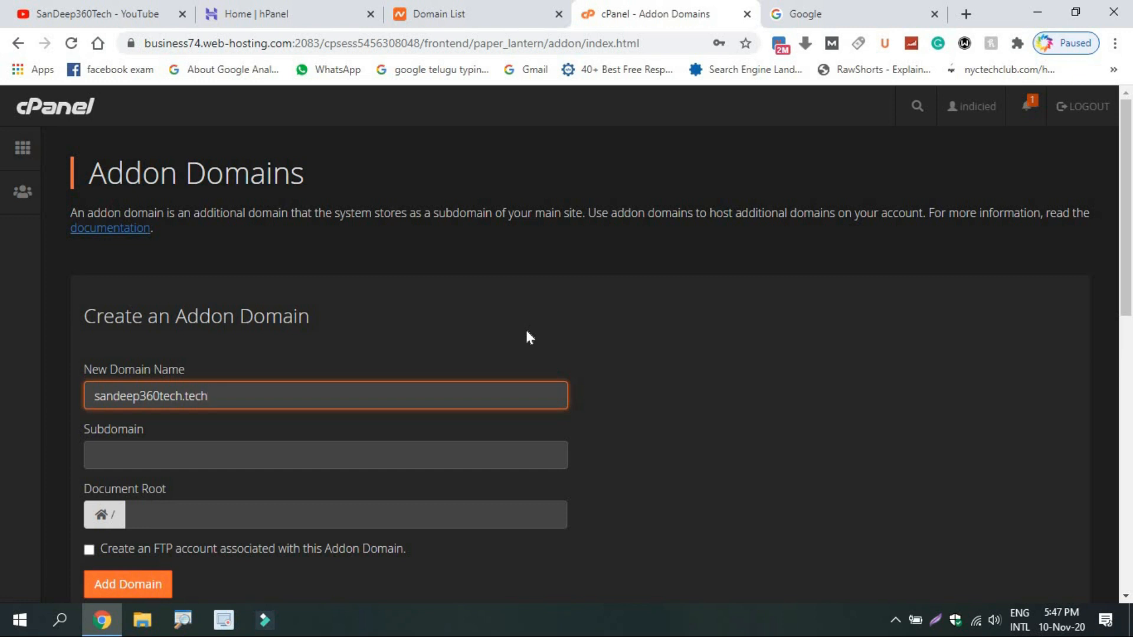
key("Tab")
key("Tab")
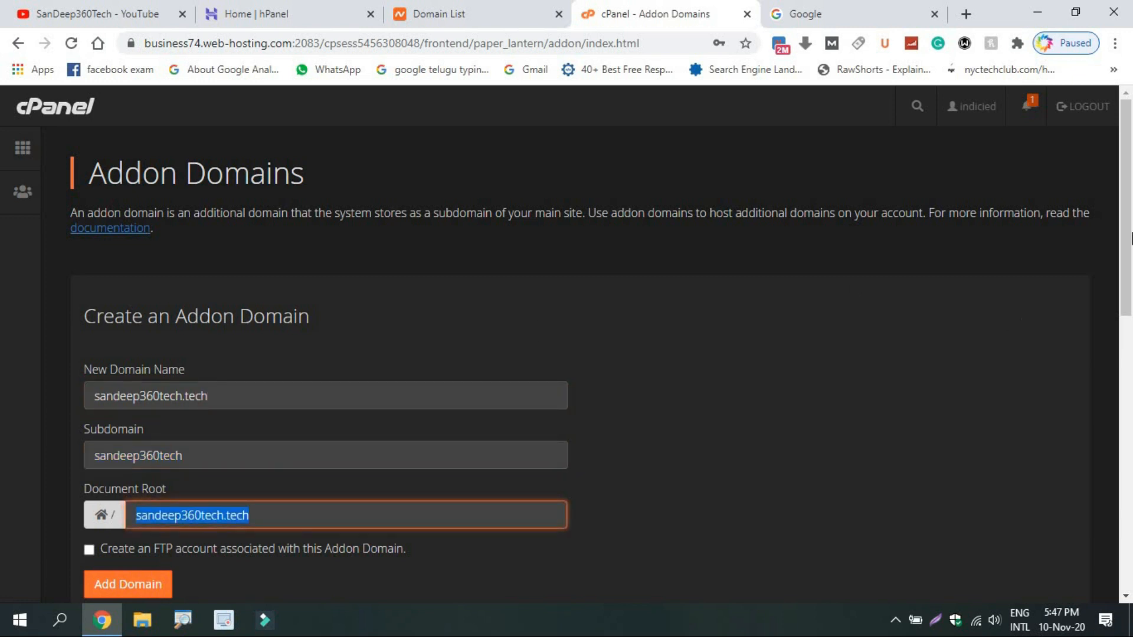
scroll(257, 468, "down", 2)
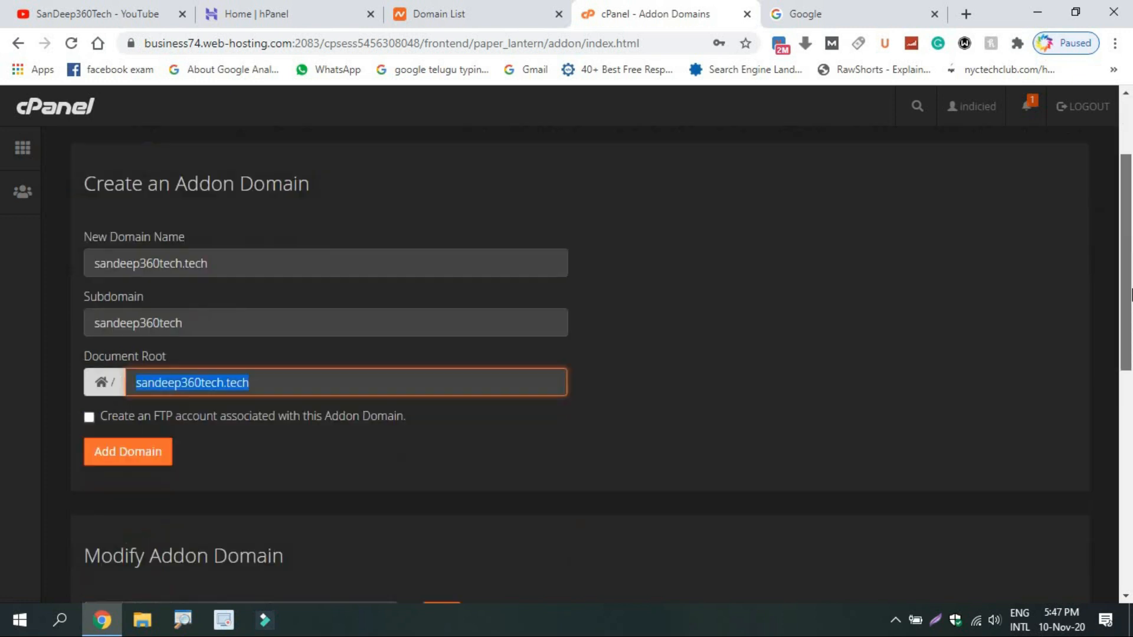
left_click(125, 458)
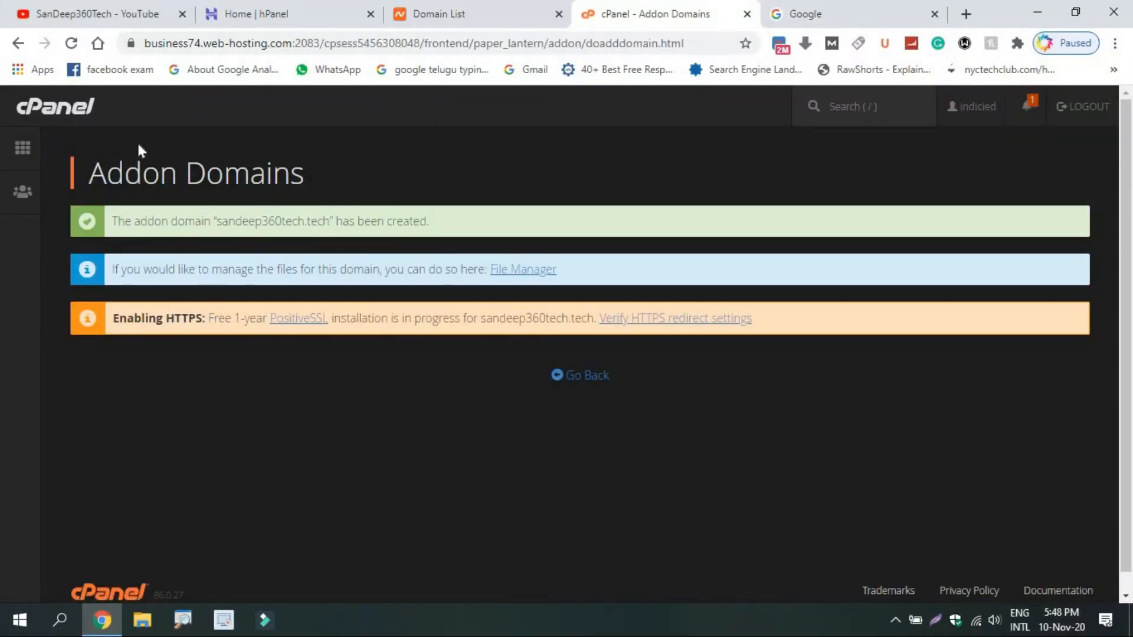
From the cPanel home, open Namecheap SSL and show its Installed via Namecheap SSL list.
left_click(20, 167)
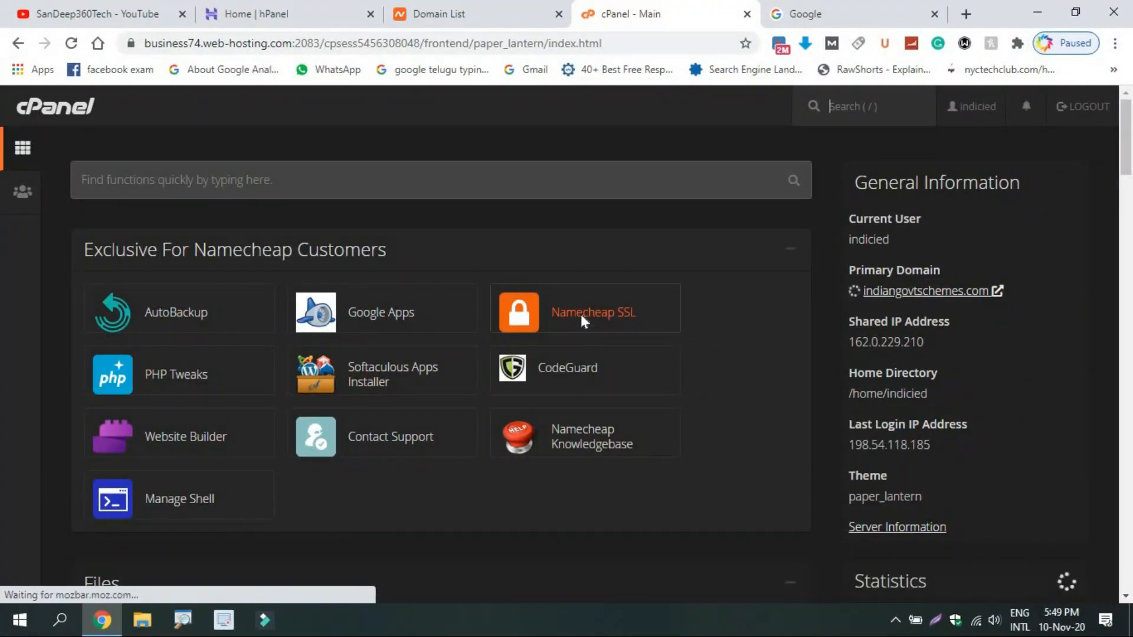
left_click(583, 315)
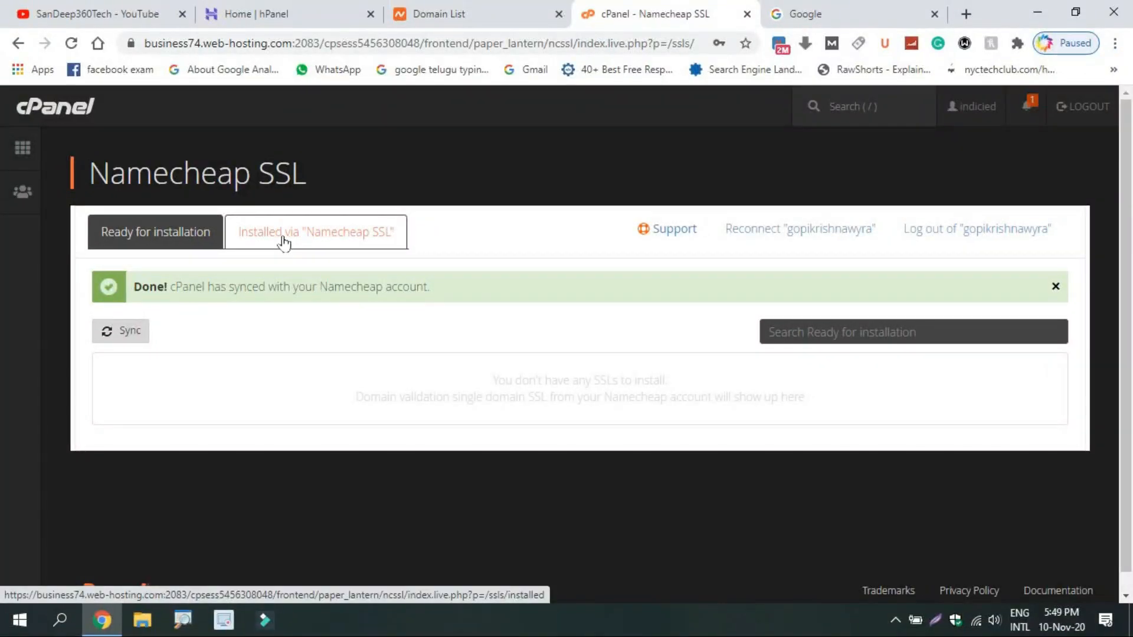
left_click(283, 237)
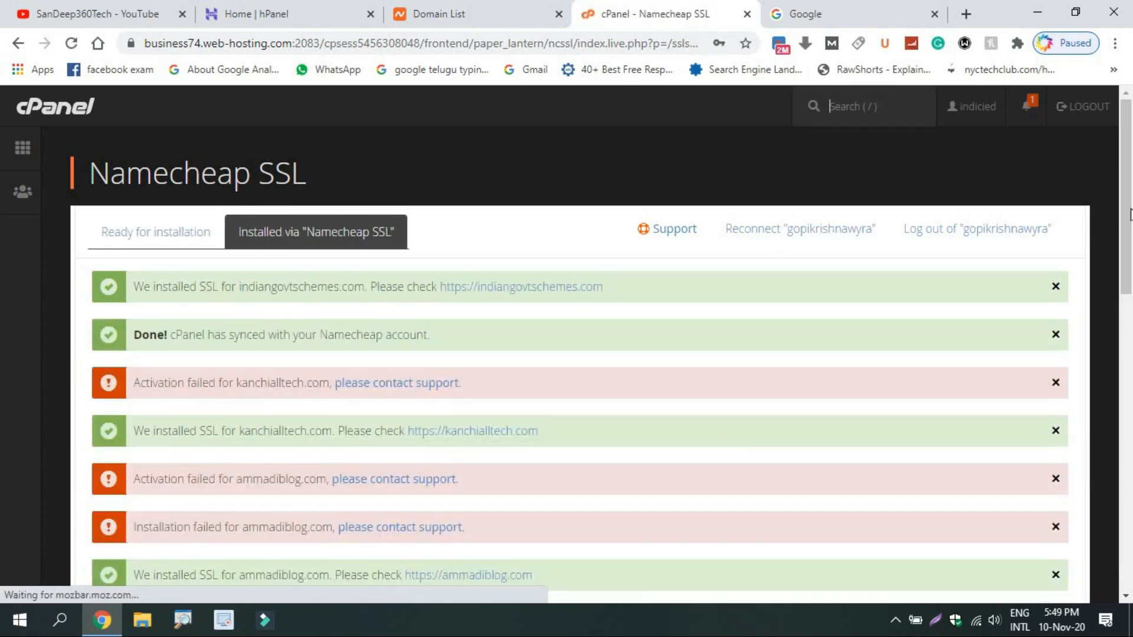
Verify sandeep360tech.tech shows an active PositiveSSL certificate, then return to the cPanel dashboard.
left_click_drag(1127, 270, 1117, 541)
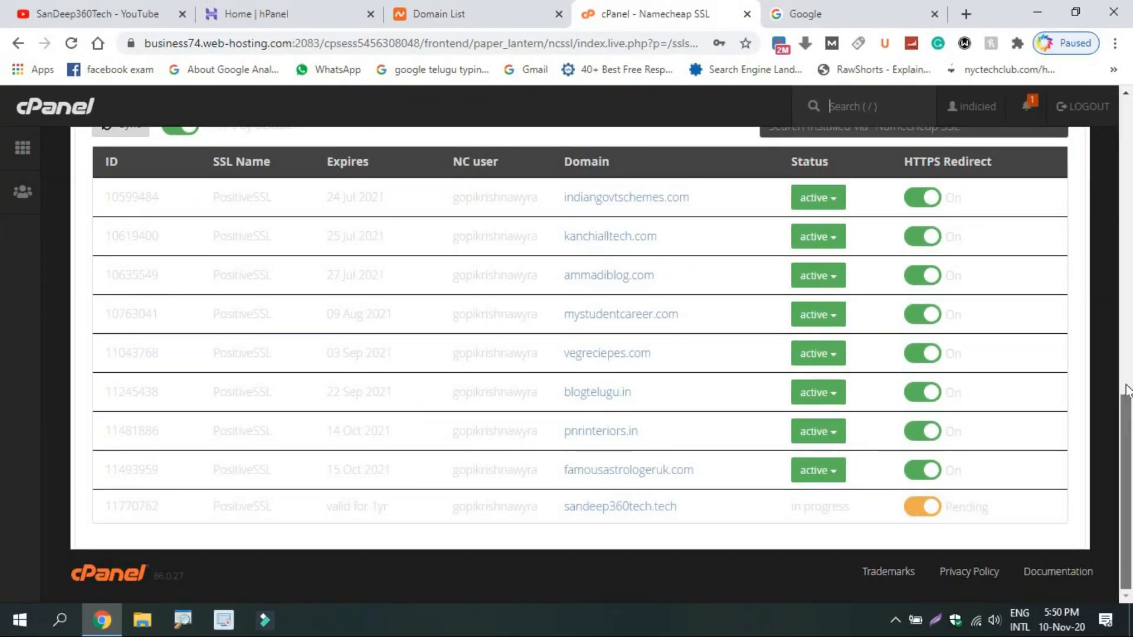
left_click_drag(1131, 507, 1130, 393)
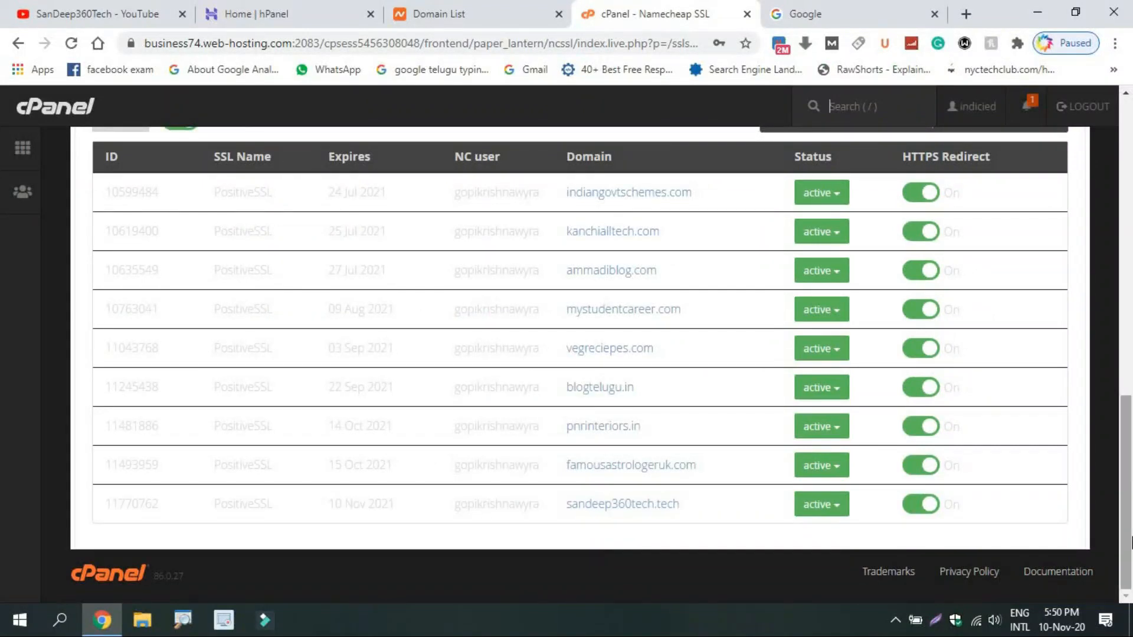
left_click_drag(1126, 531, 1131, 211)
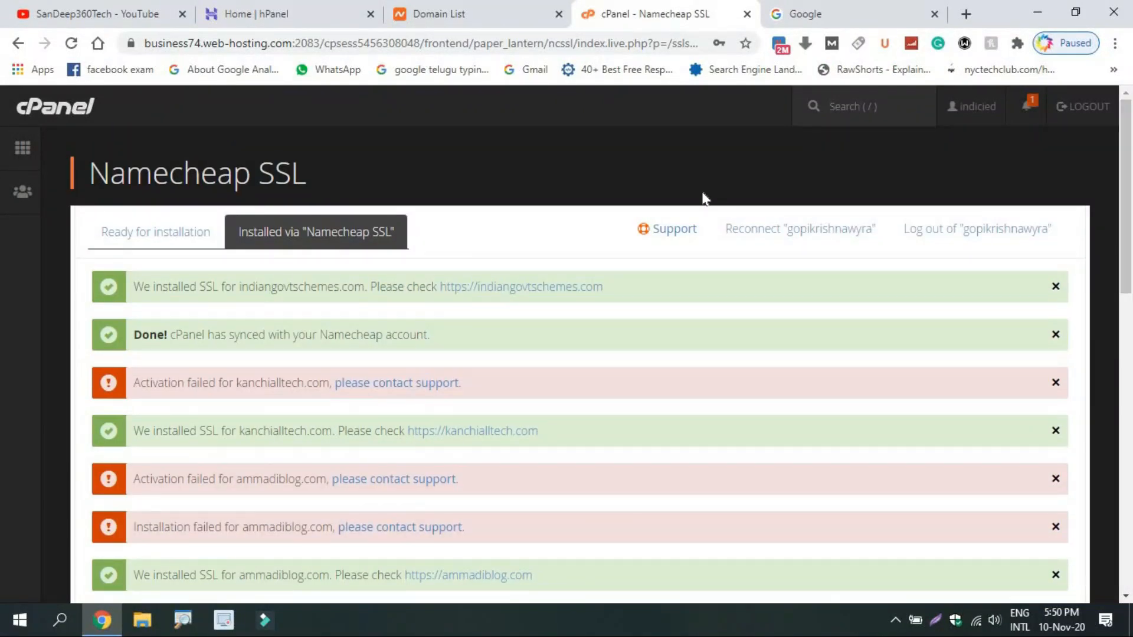
left_click(37, 152)
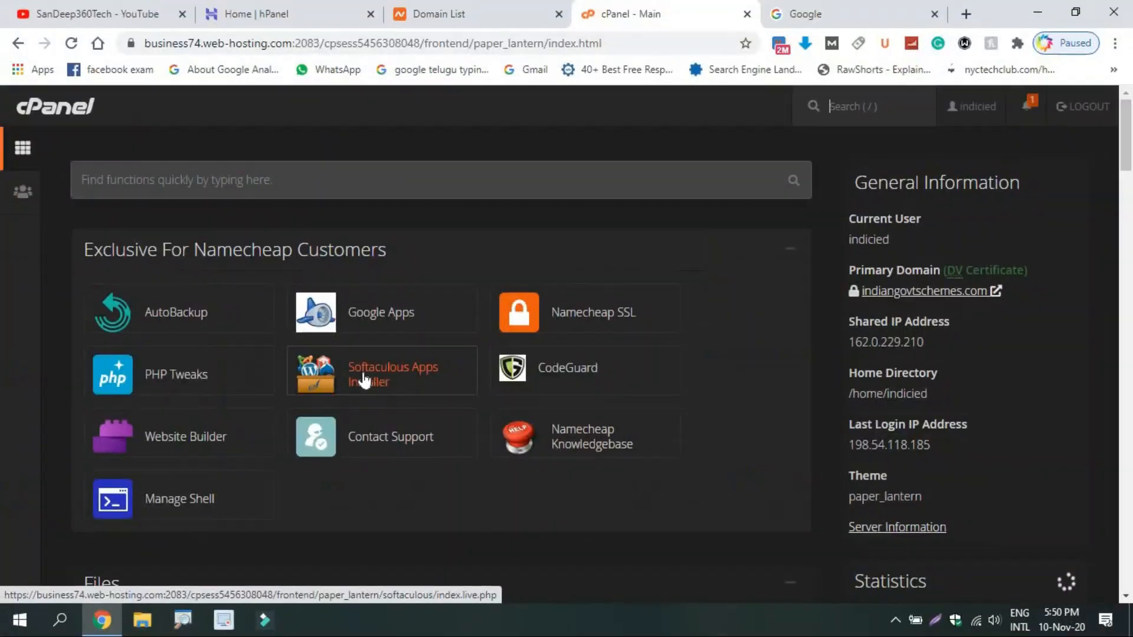
Start a new WordPress installation from the Softaculous Apps Installer.
left_click(360, 381)
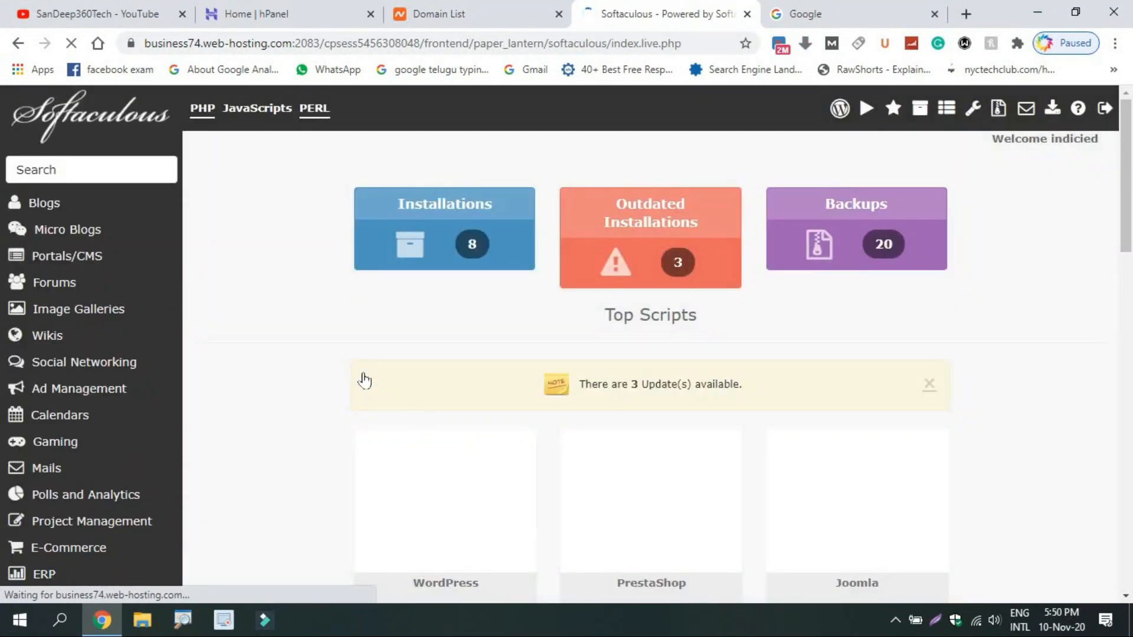
scroll(1130, 265, "down", 3)
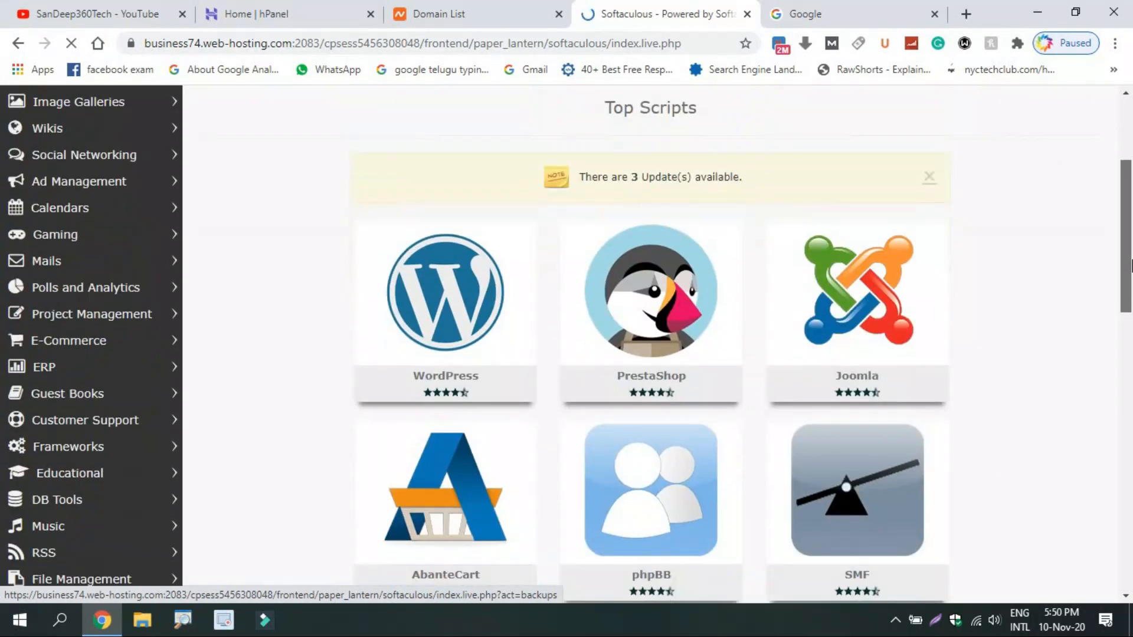
scroll(449, 295, "down", 2)
mouse_move(377, 296)
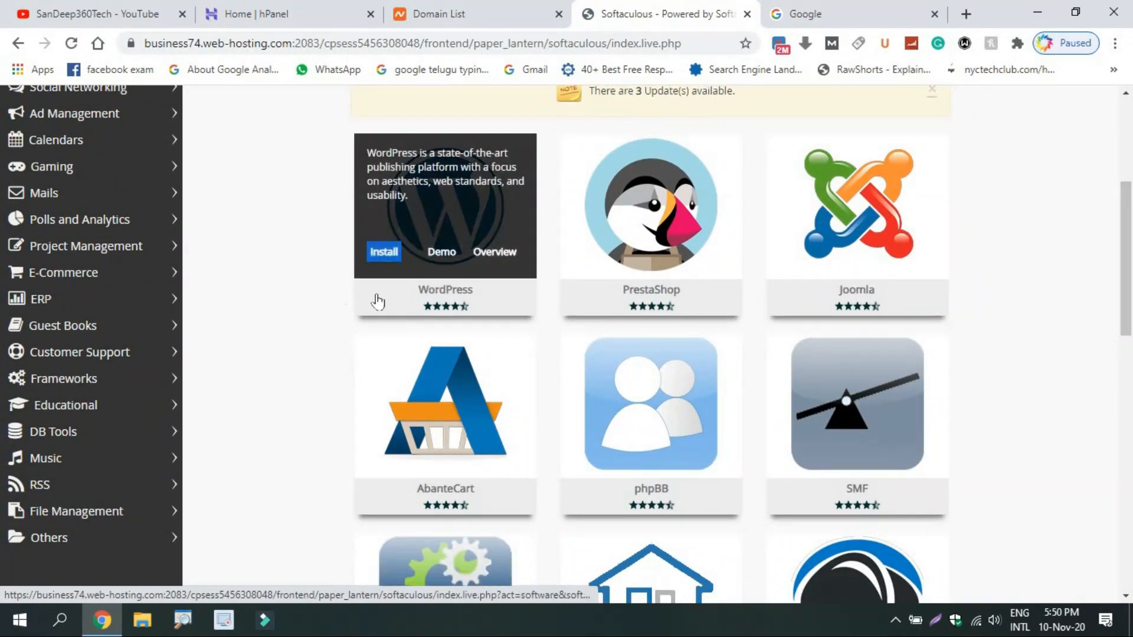
left_click(380, 253)
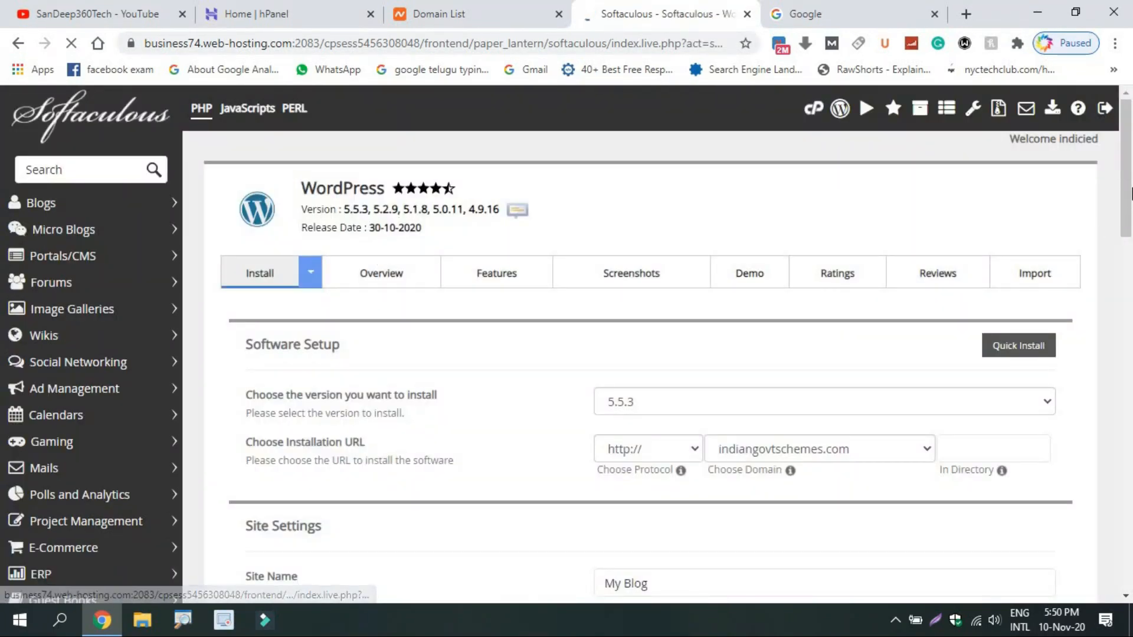
left_click_drag(1127, 148, 1128, 201)
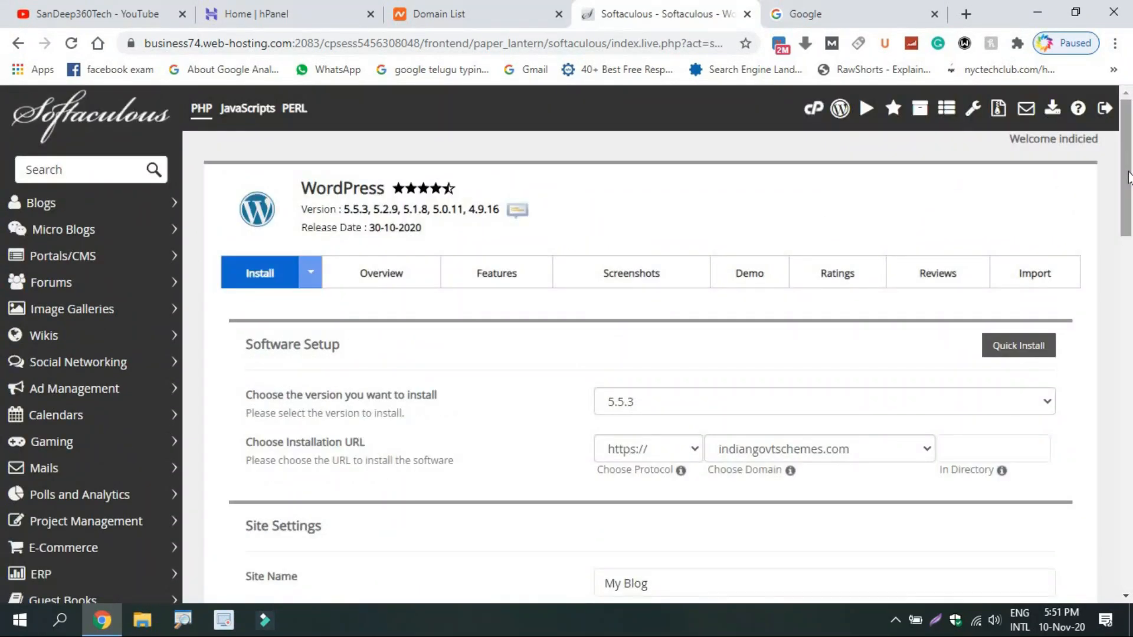
left_click_drag(1128, 177, 1128, 245)
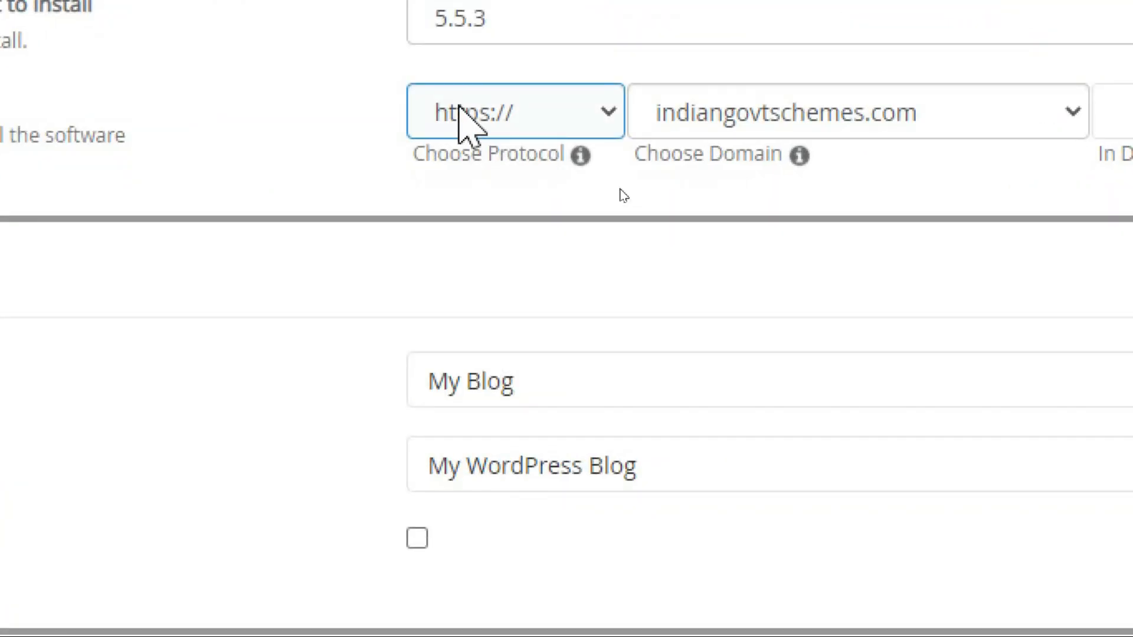
left_click(466, 121)
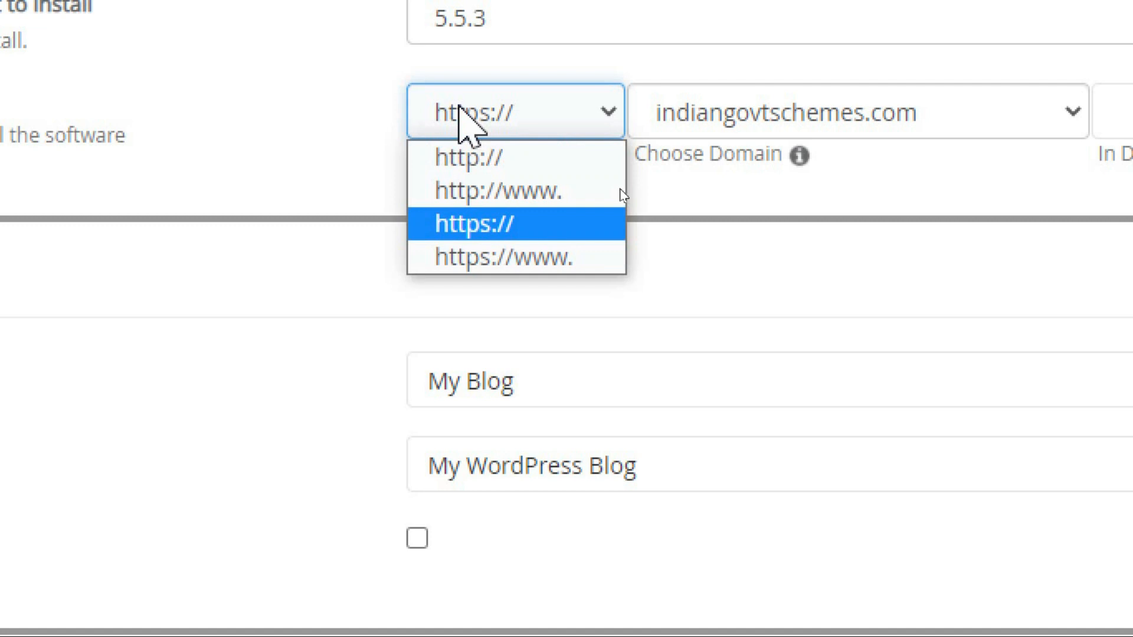
left_click(617, 271)
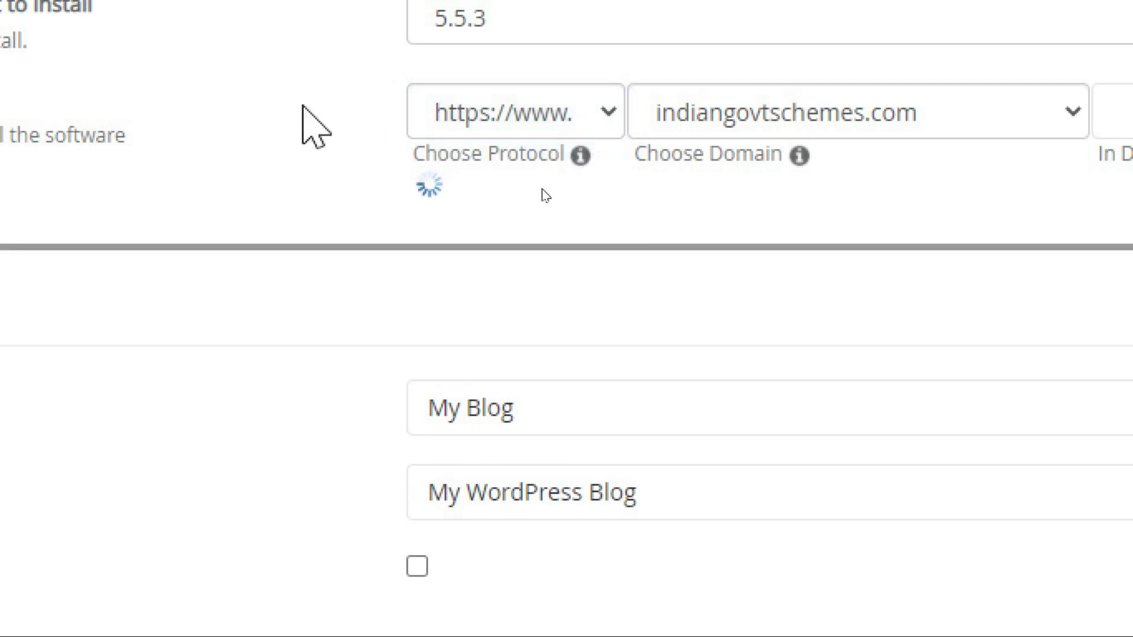
left_click(716, 124)
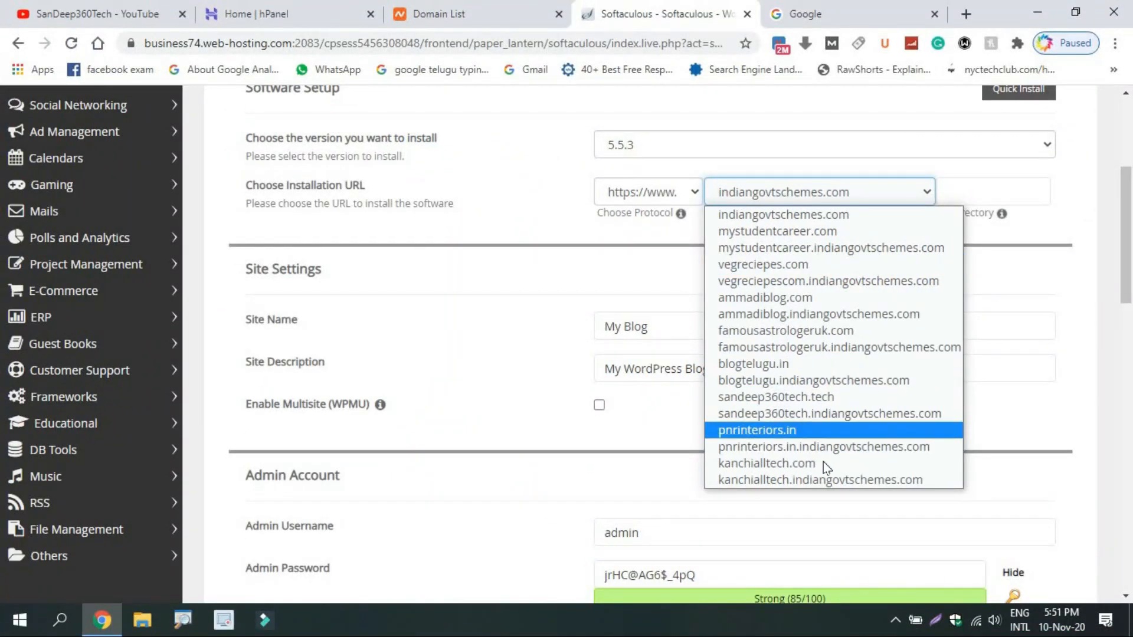
Install on sandeep360tech.tech at the root, with the In Directory field left empty.
left_click(787, 397)
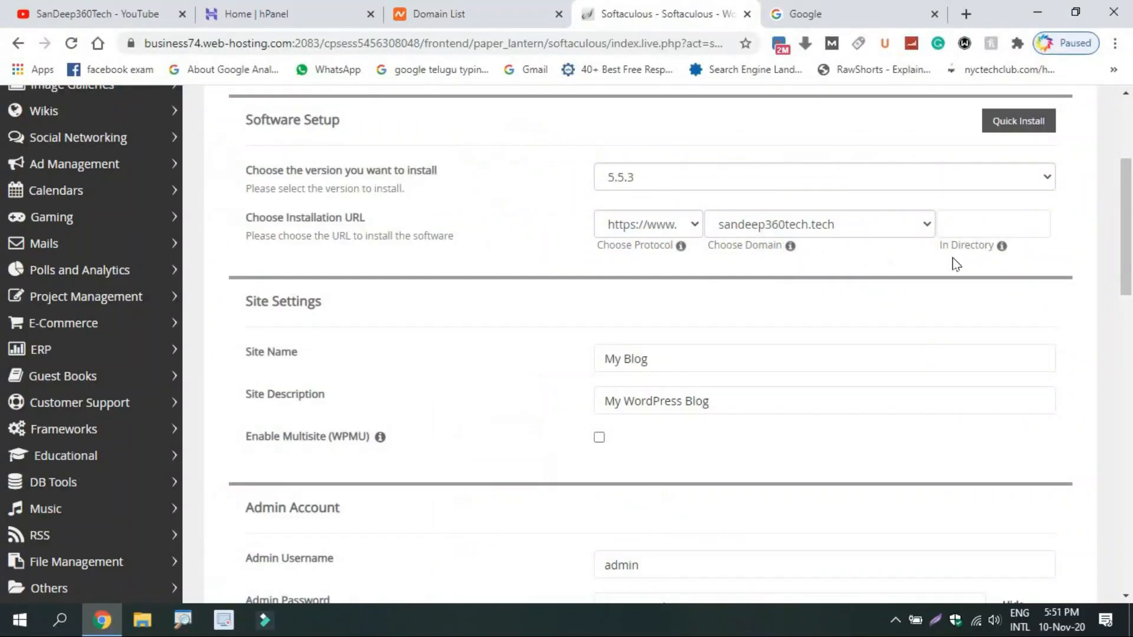
left_click(974, 224)
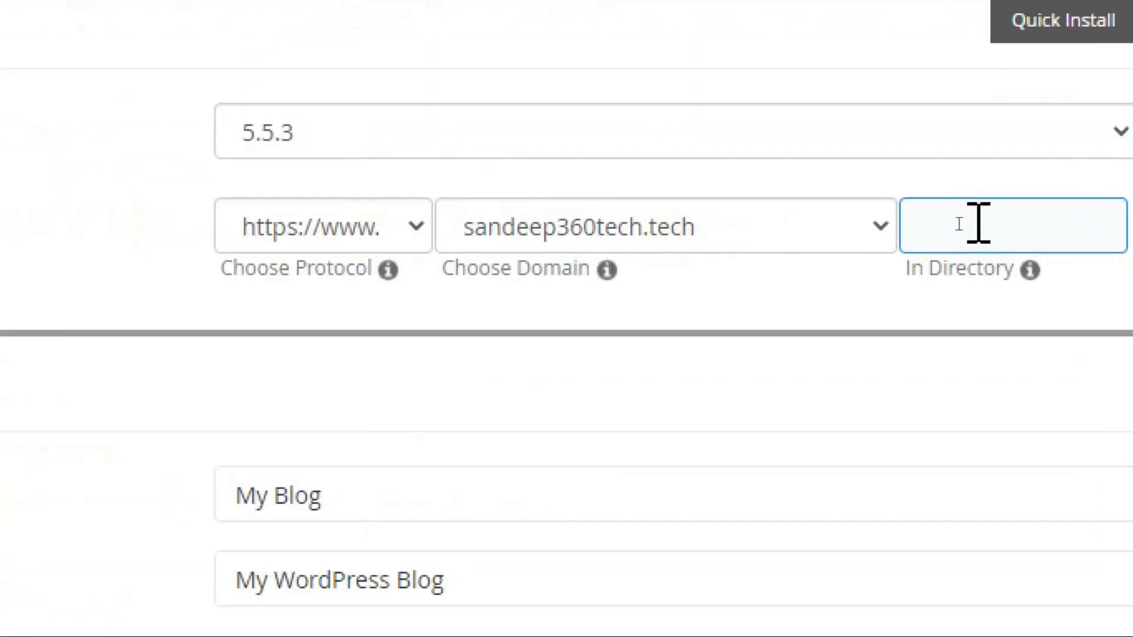
type("wp")
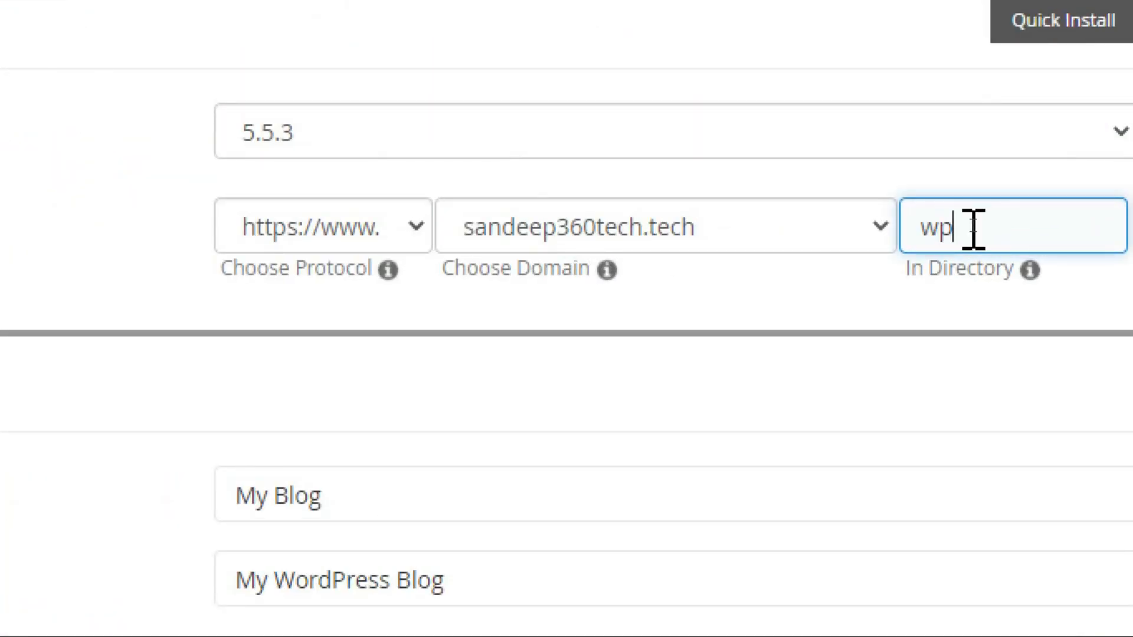
key("BackSpace")
key("BackSpace")
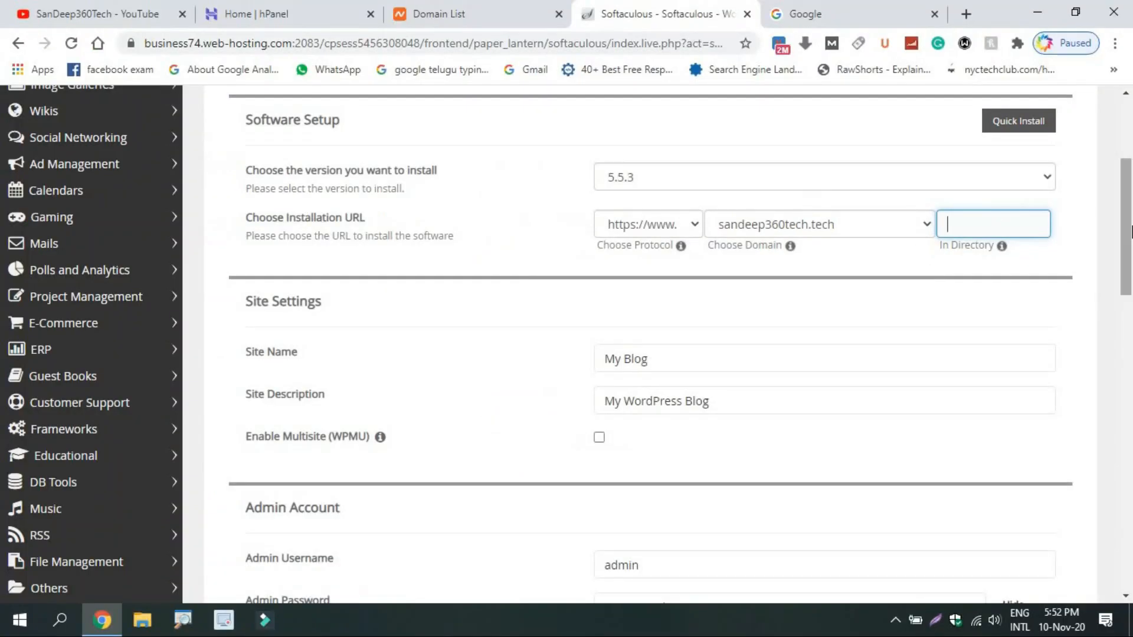
left_click_drag(1130, 232, 1132, 272)
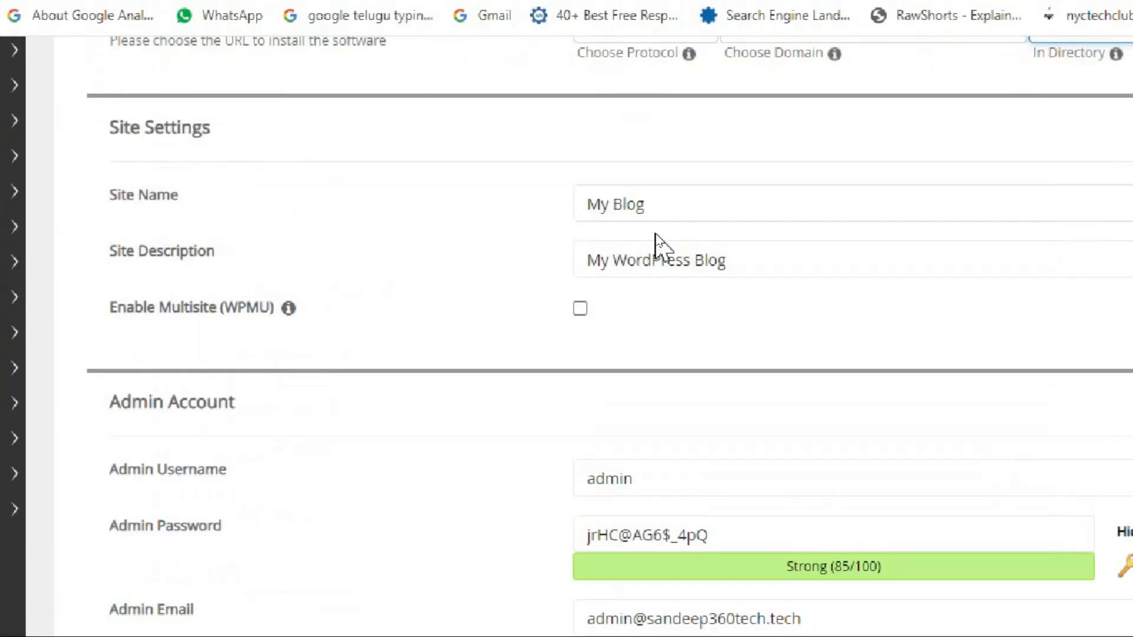
Replace the default site name My Blog with 'Sandeep 360 tech'.
left_click(657, 210)
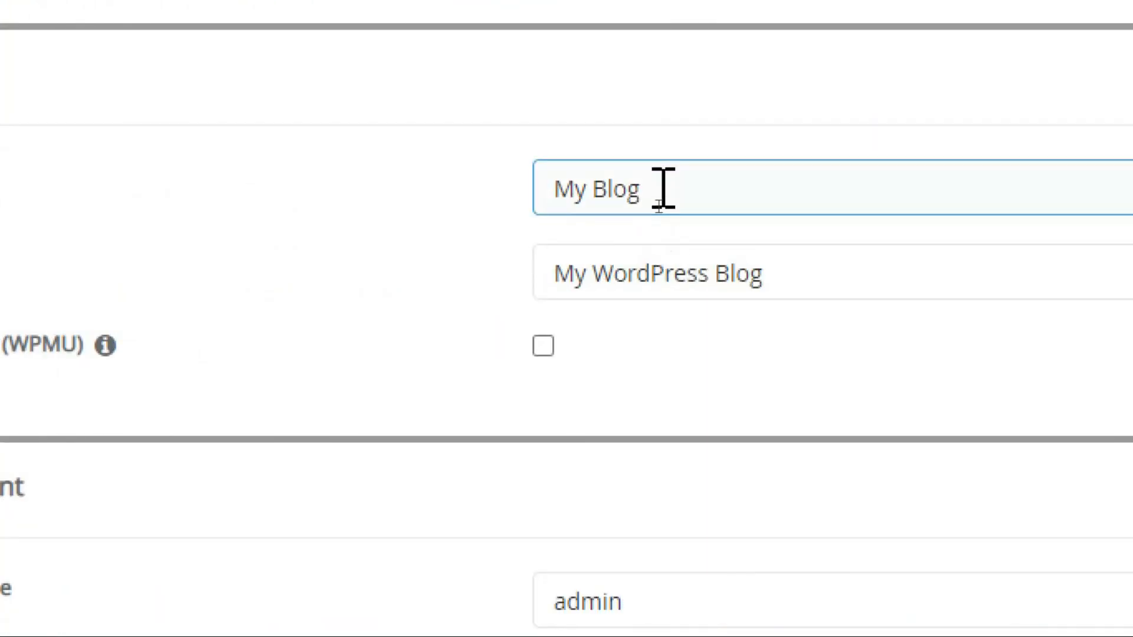
left_click_drag(626, 185, 519, 203)
type("Sa")
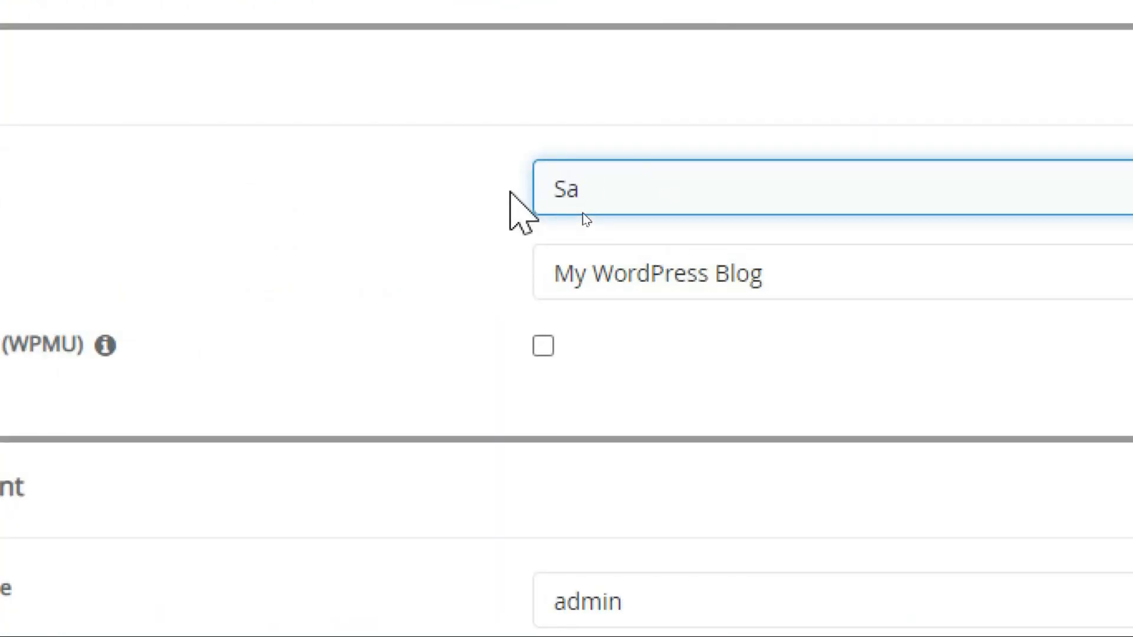
type("ndeep 36")
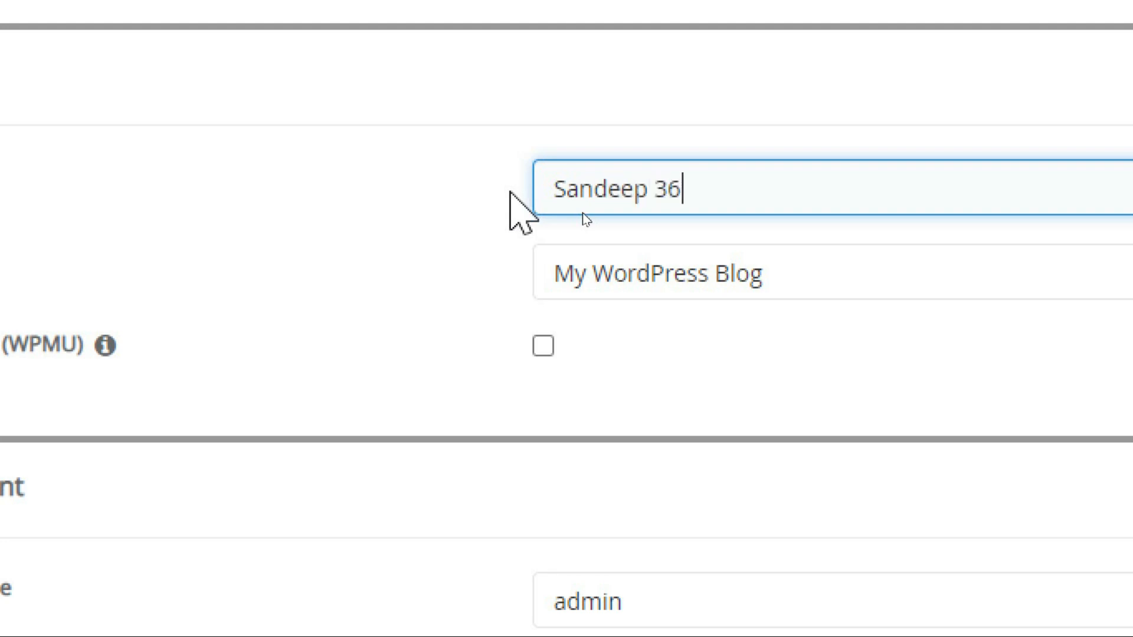
type("0")
key("BackSpace")
type("0 tech")
Set the site description to 'Digital Marketing Telugu'.
left_click(766, 269)
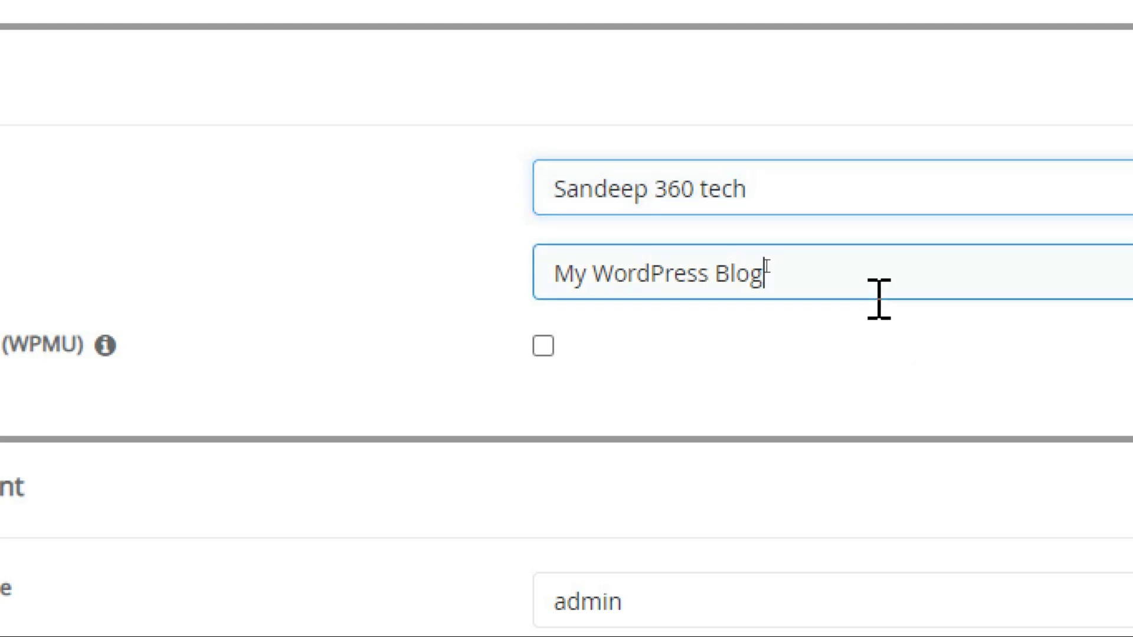
key("ctrl+a")
type("Tech")
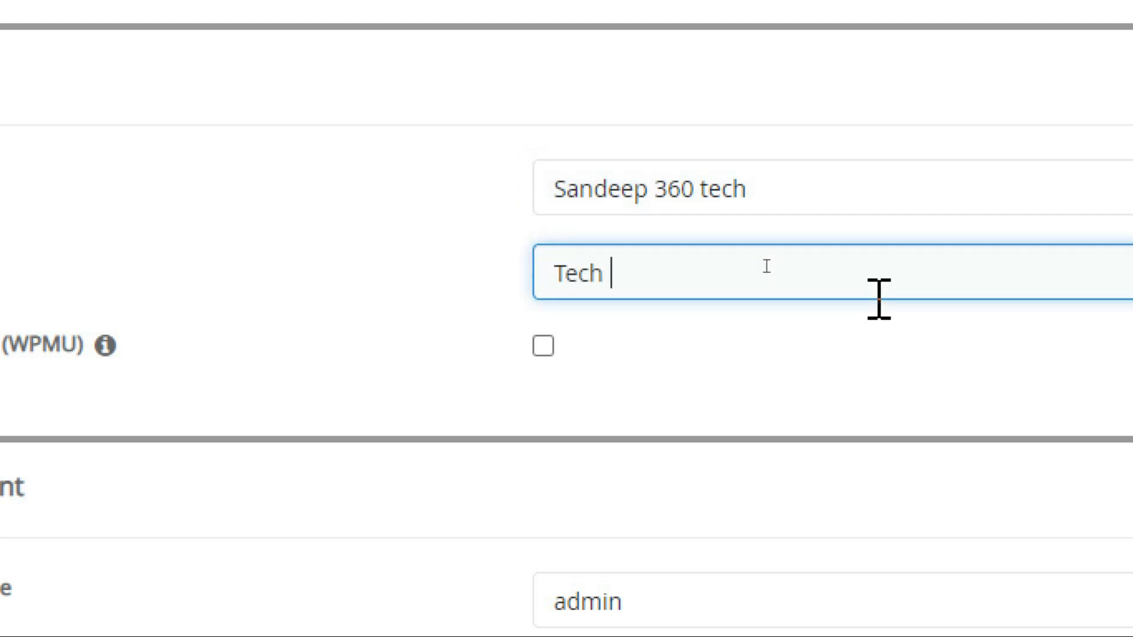
key("ctrl+a")
key("BackSpace")
type("Digital")
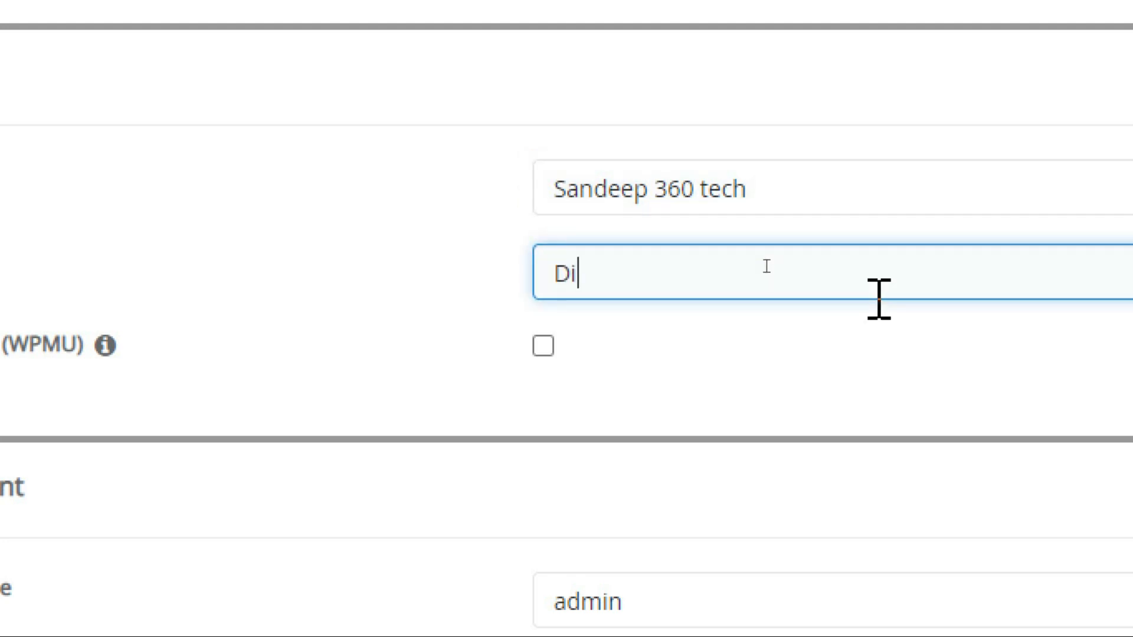
type(" Marketing Telugu")
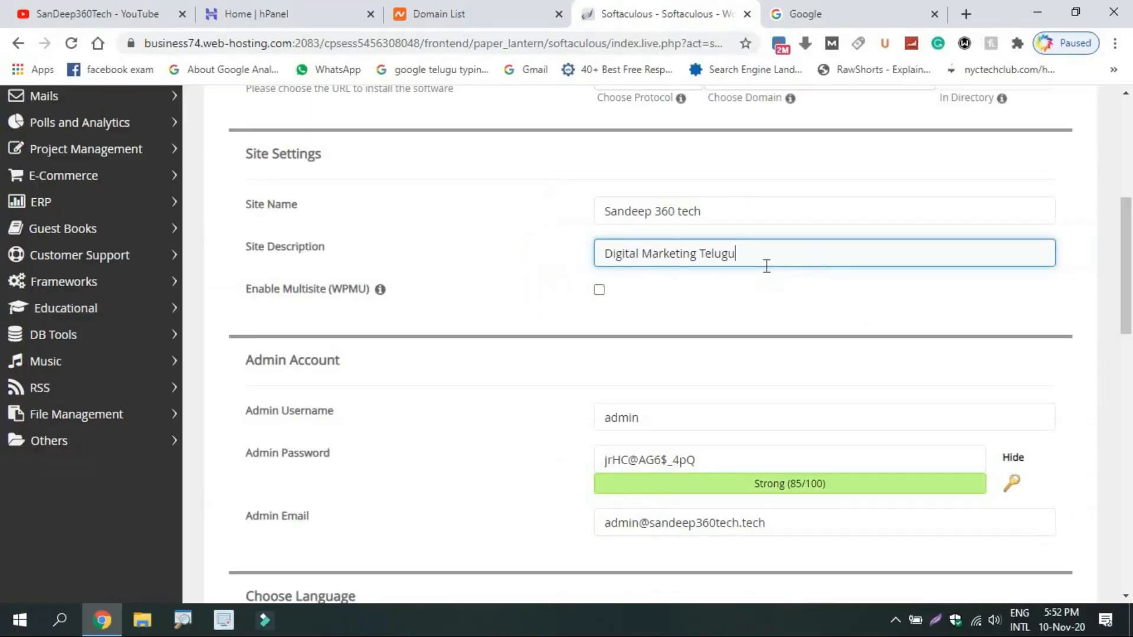
Use admin as username, keep the generated Strong (85/100) password, and enter the admin e-mail.
scroll(826, 295, "down", 5)
left_click(643, 127)
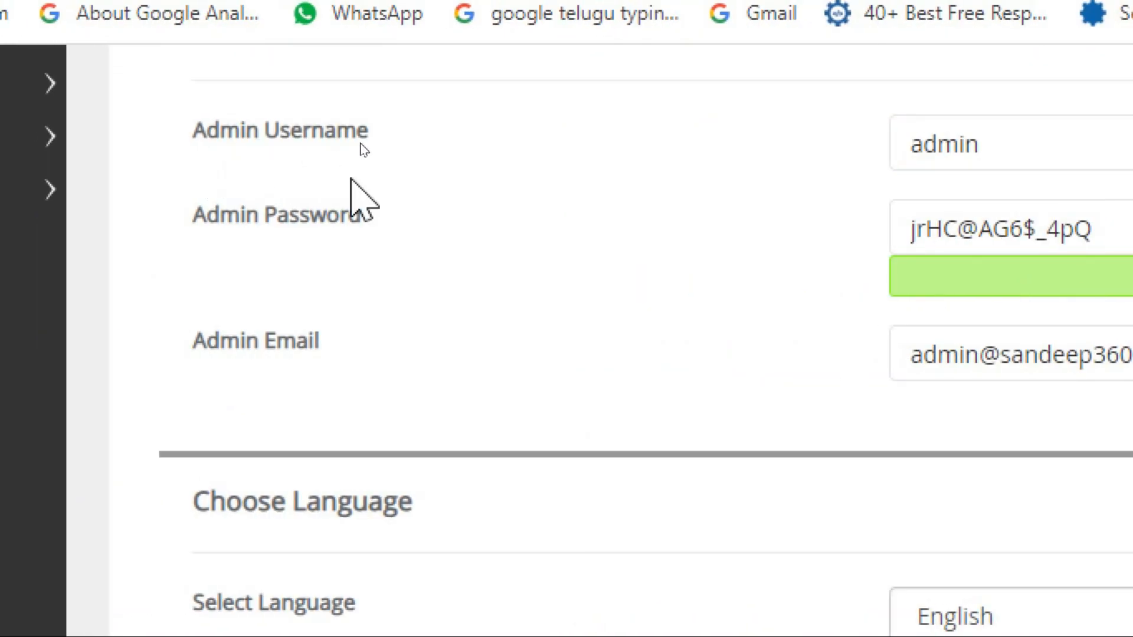
left_click(327, 147)
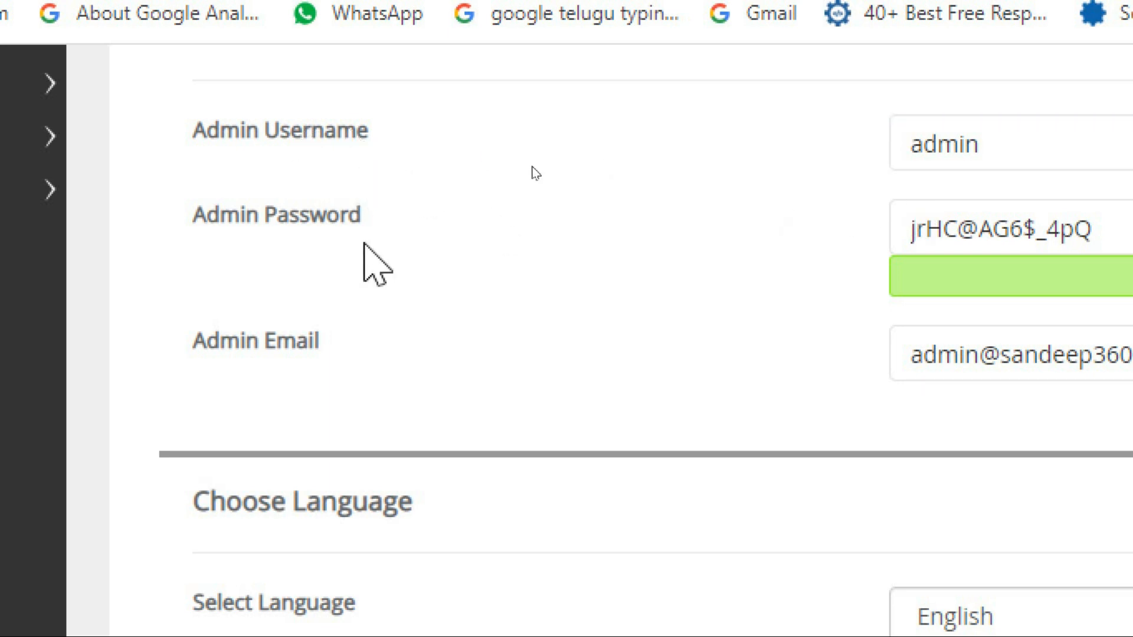
left_click(1109, 227)
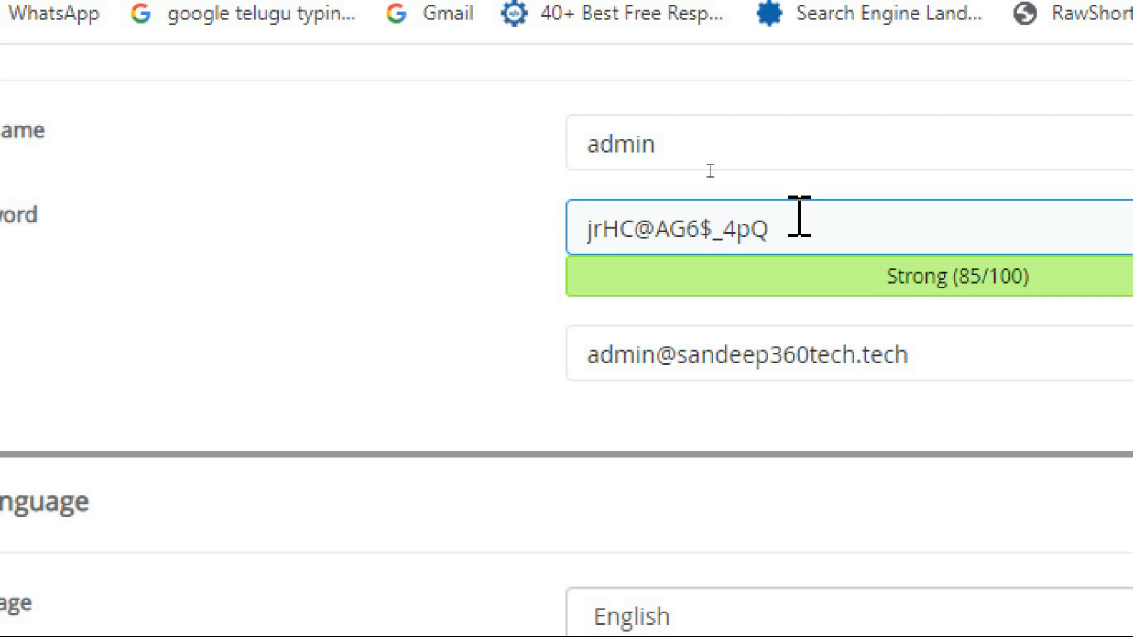
left_click(1004, 311)
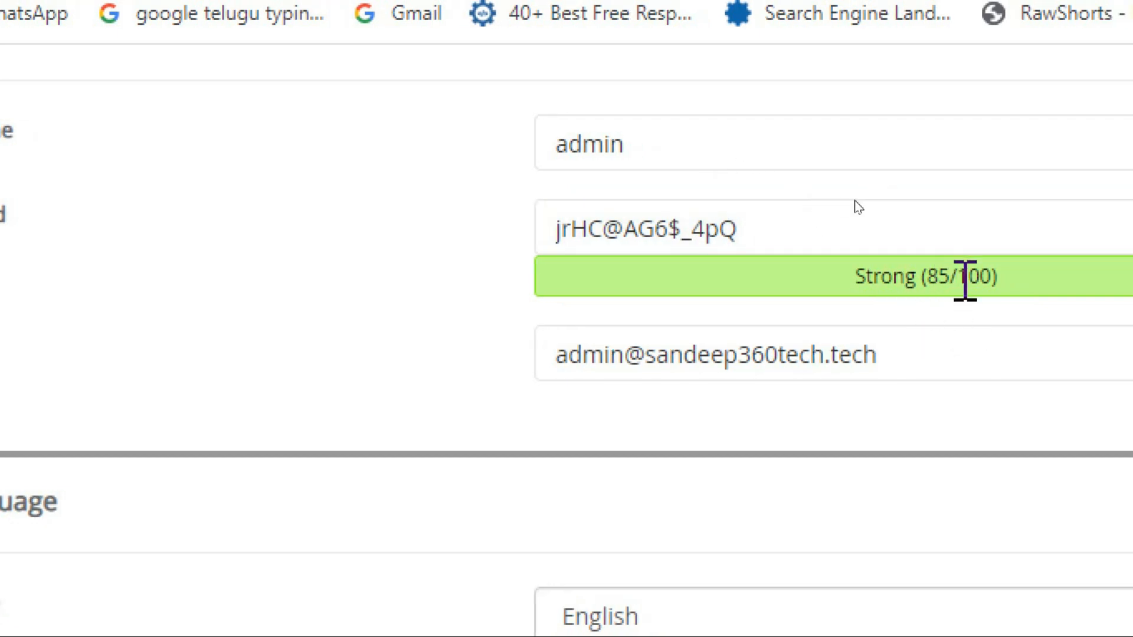
left_click(899, 225)
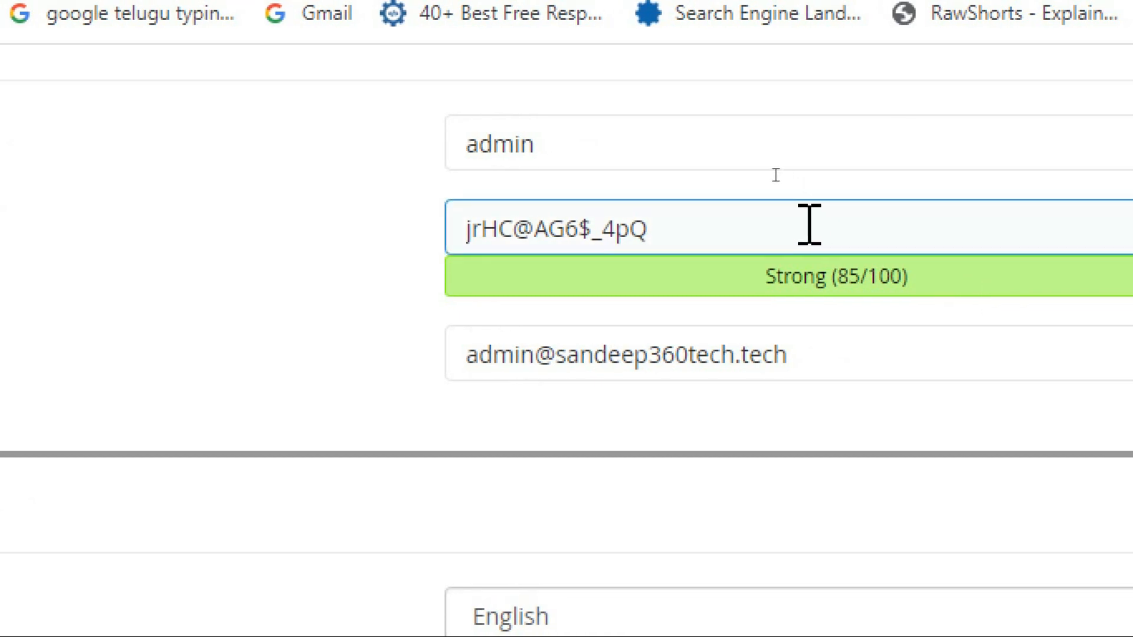
left_click(746, 357)
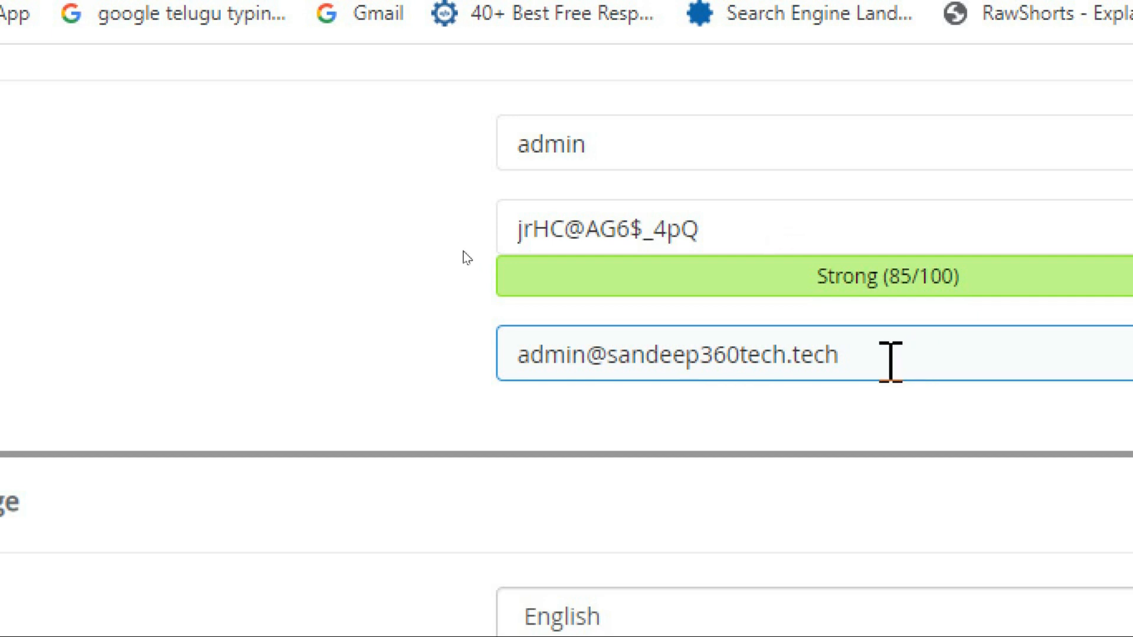
left_click(232, 324)
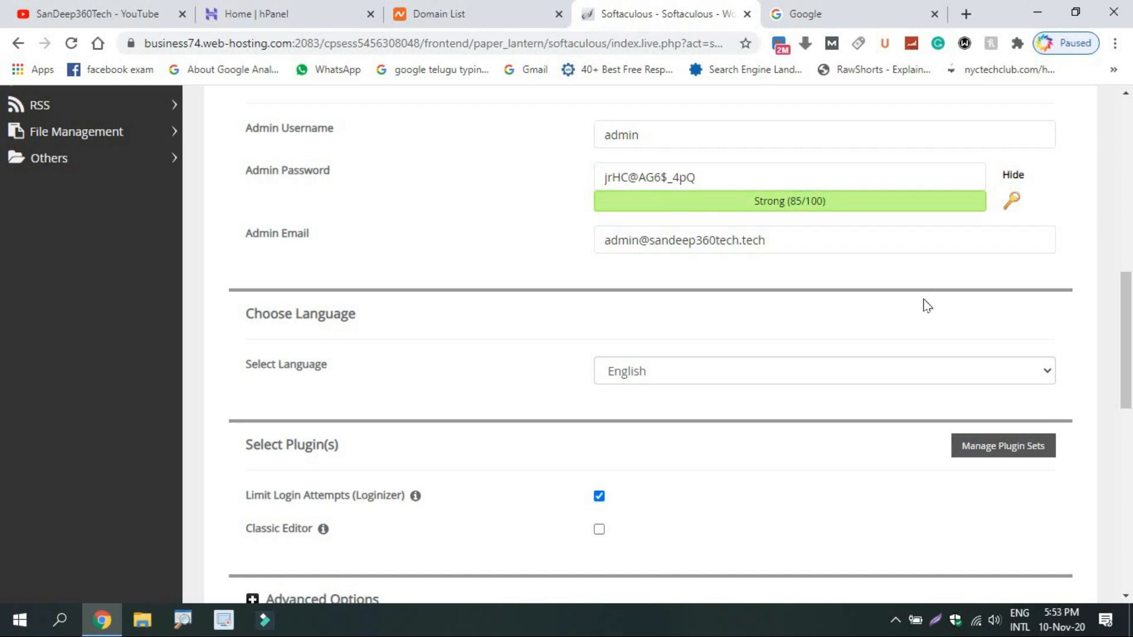
Untick the Limit Login Attempts (Loginizer) plugin so no optional plugins are installed.
scroll(678, 239, "down", 6)
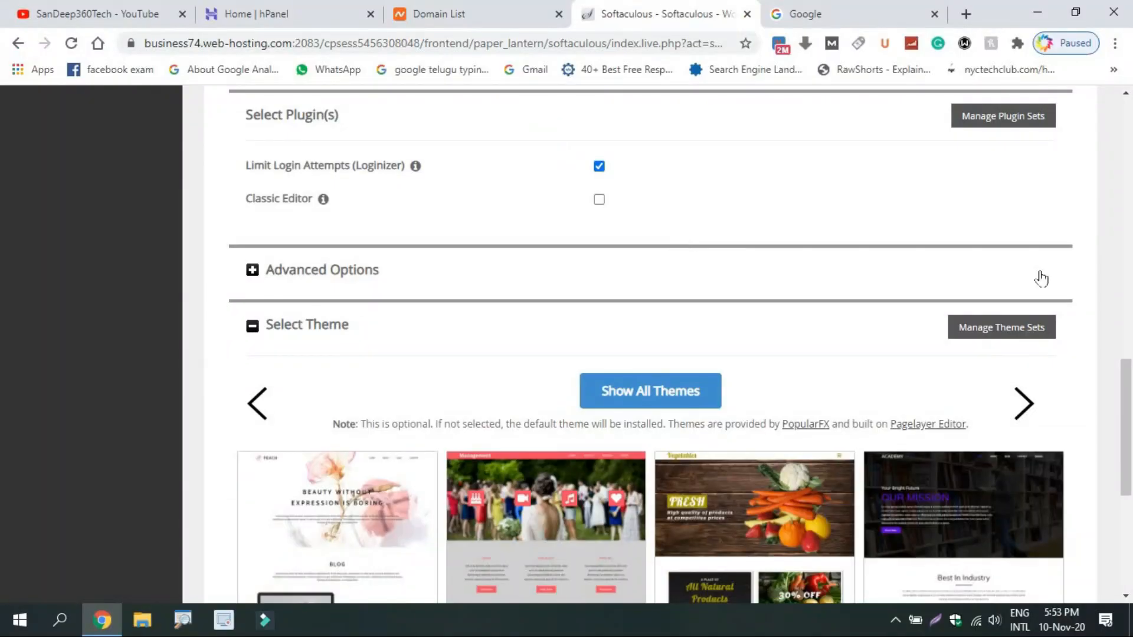
scroll(381, 223, "up", 1)
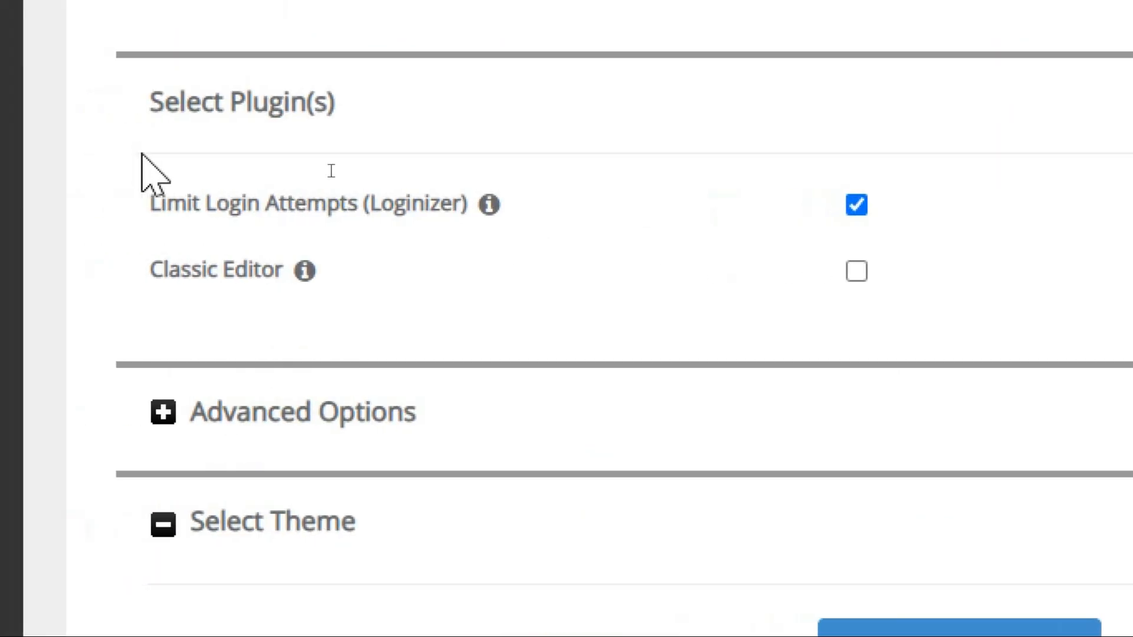
left_click(857, 205)
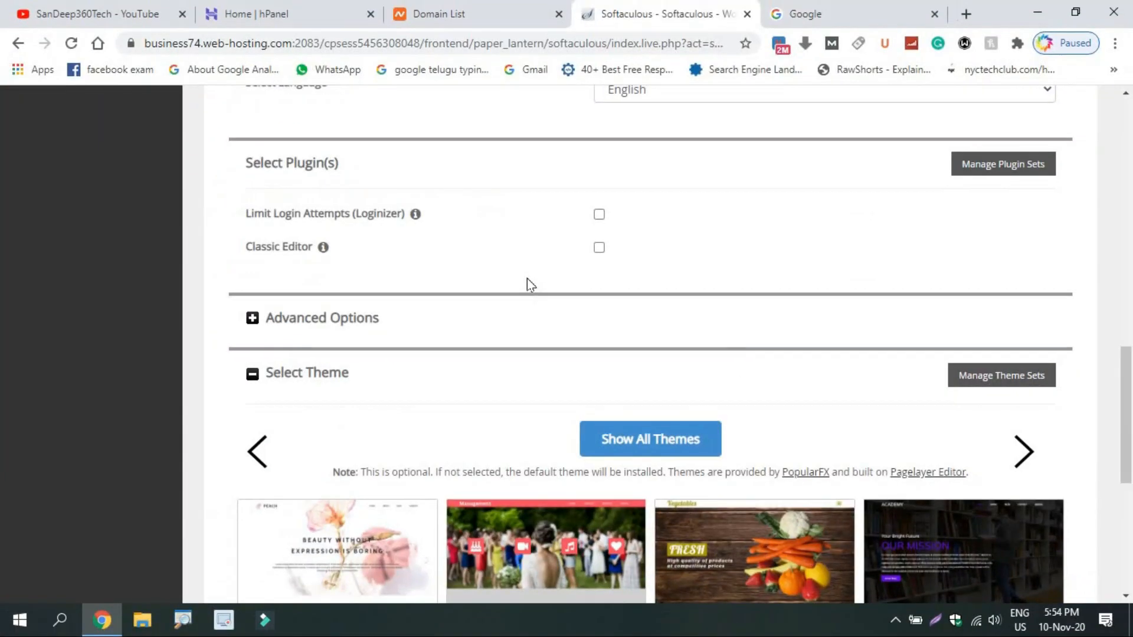
scroll(930, 305, "down", 2)
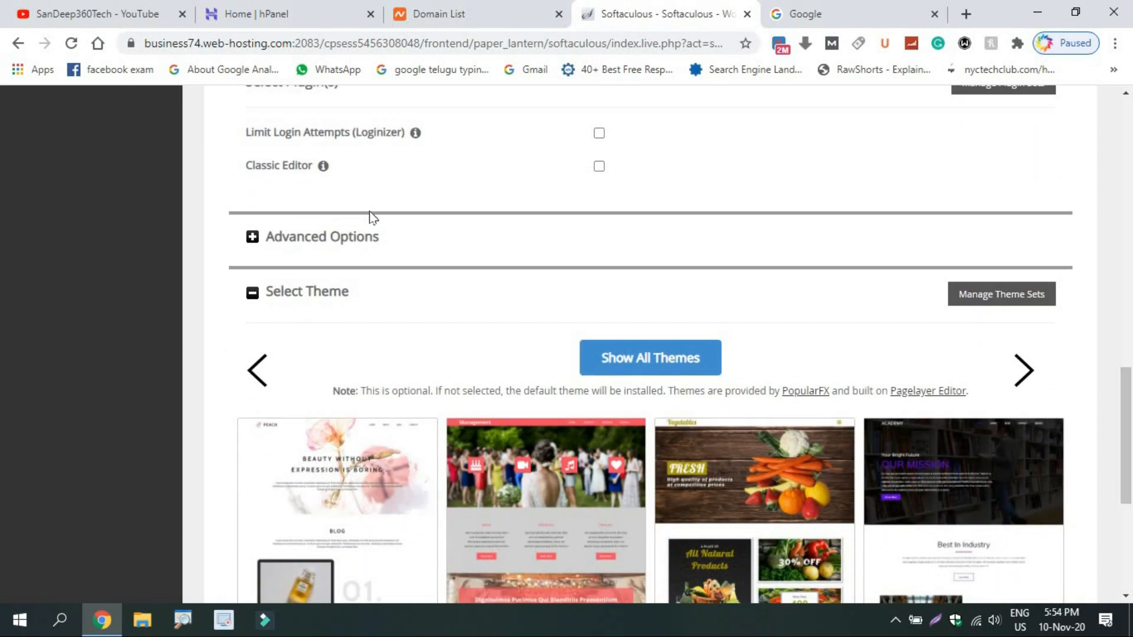
mouse_move(335, 151)
In Advanced Options, keep backup location Default, back up once a week, rotating 3 backups.
left_click(252, 237)
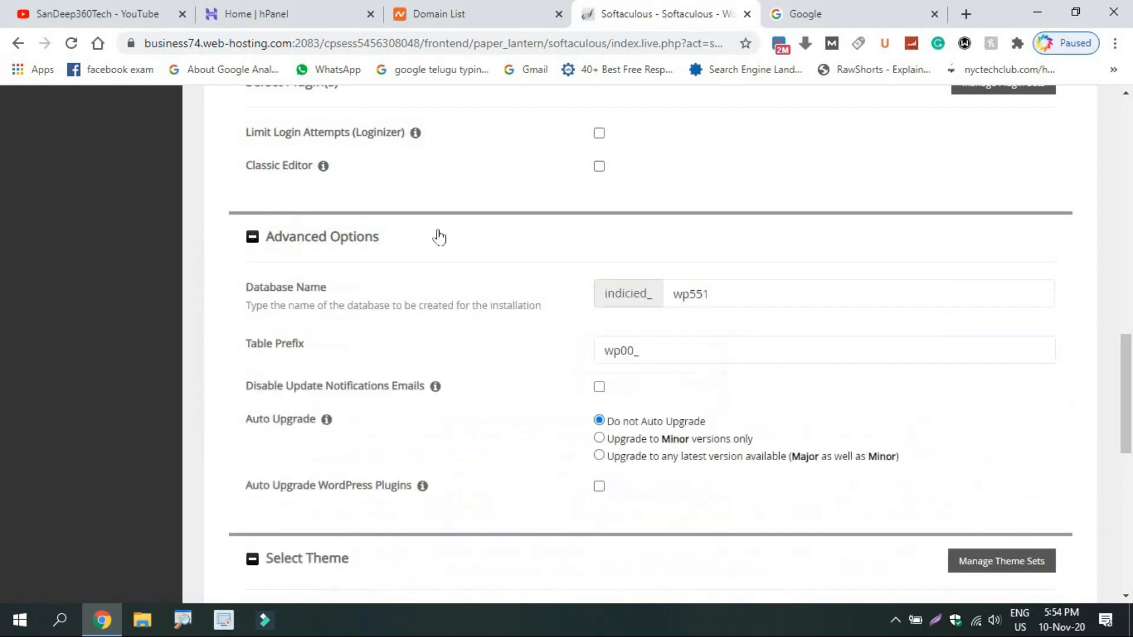
scroll(1129, 387, "down", 5)
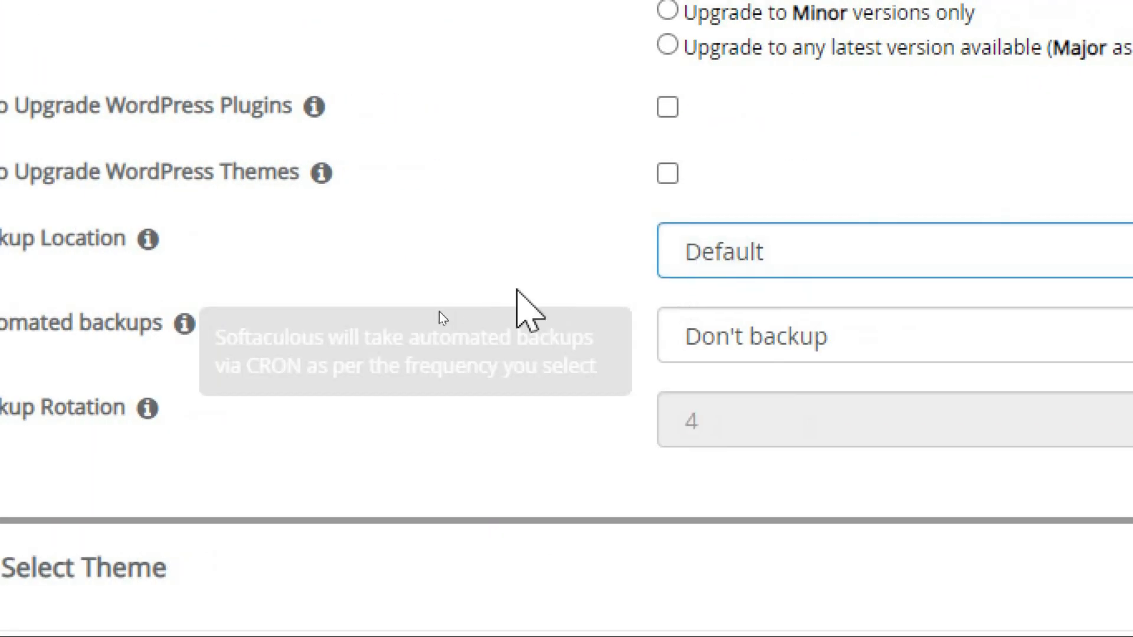
left_click(788, 252)
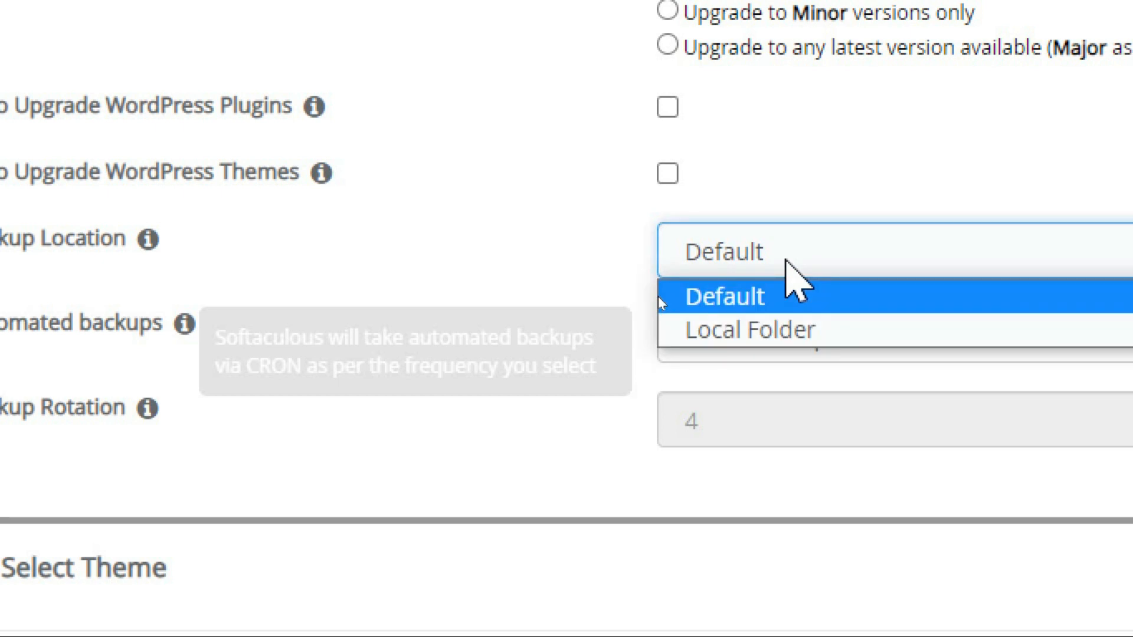
left_click(790, 253)
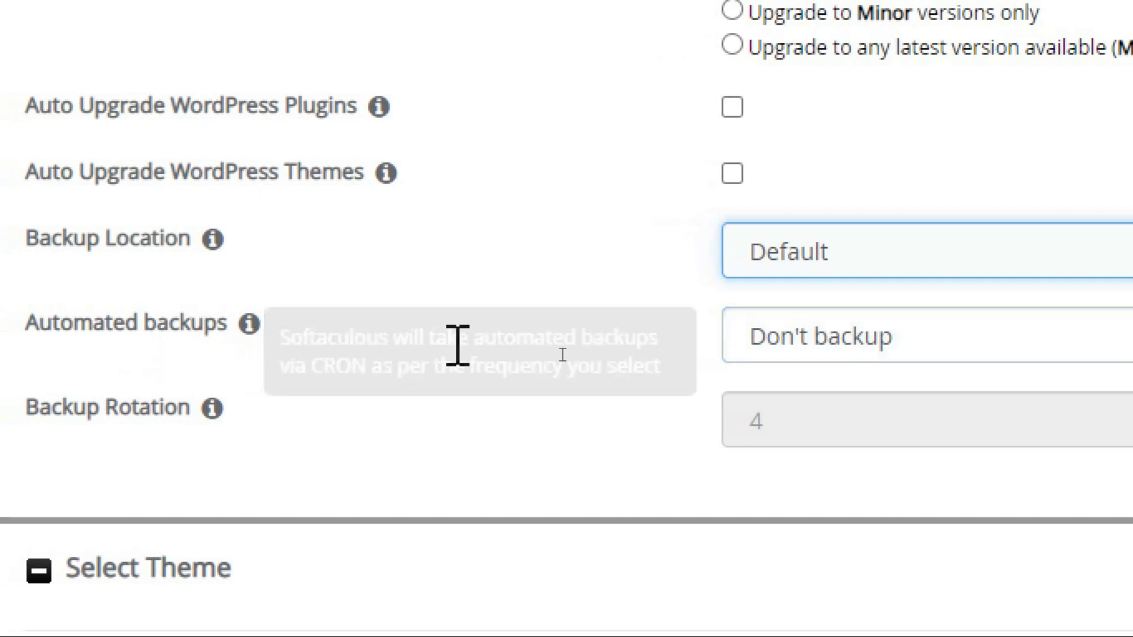
left_click(803, 353)
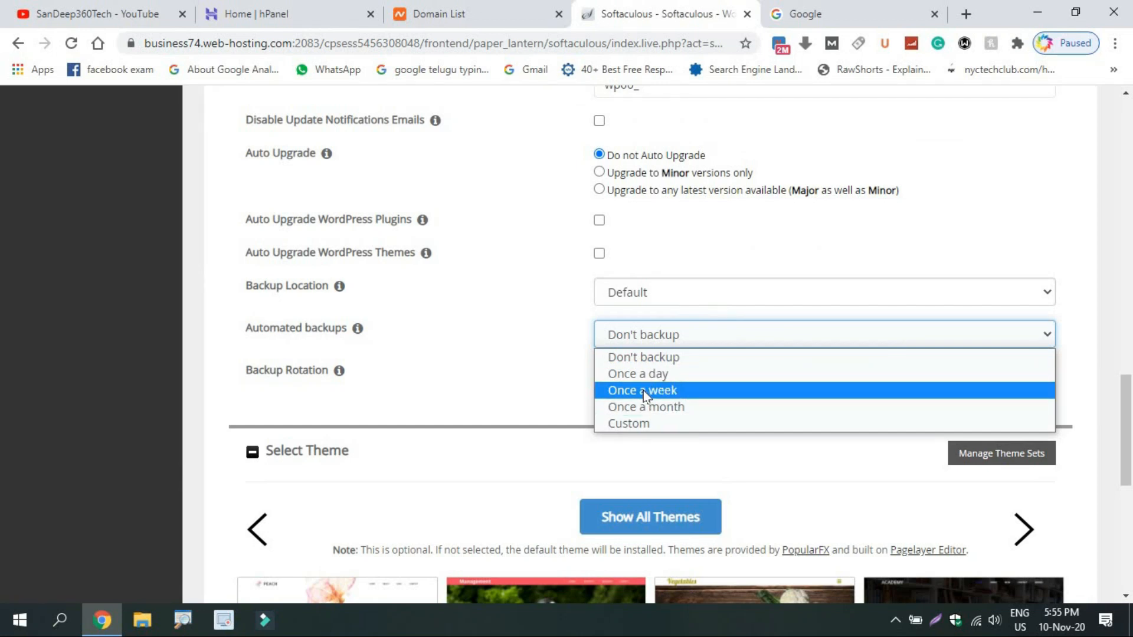
left_click(645, 392)
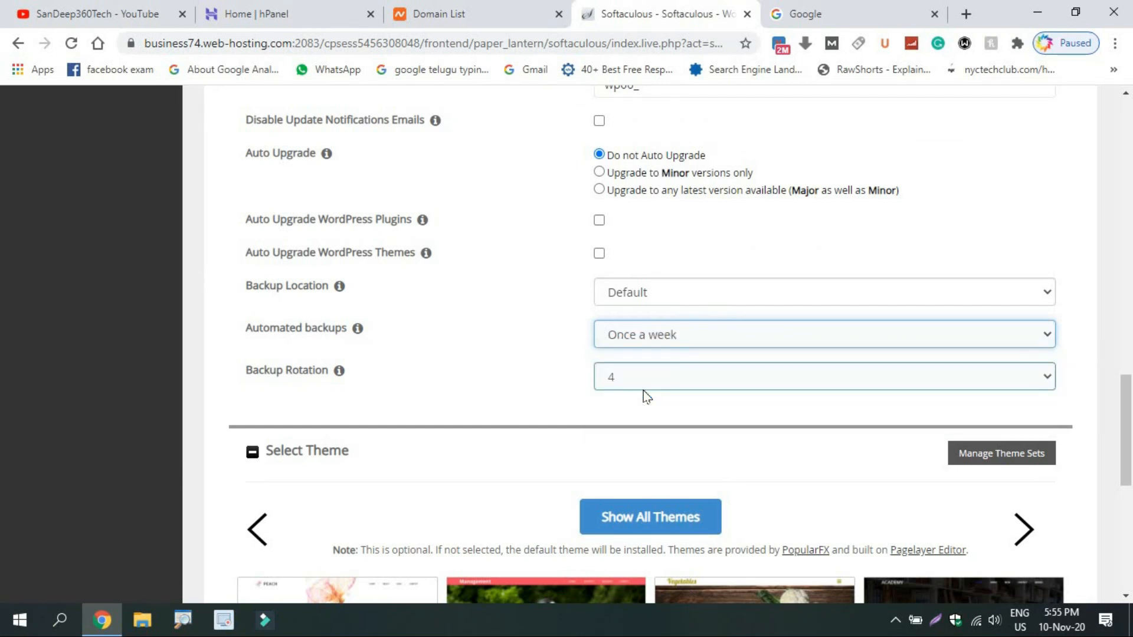
left_click(637, 385)
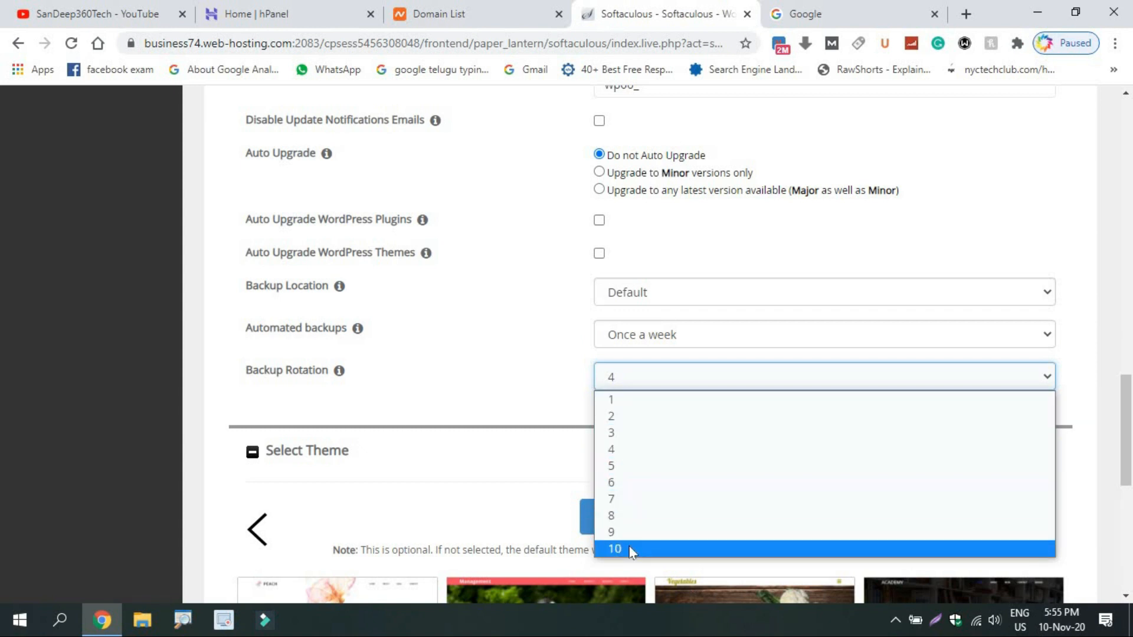
left_click(637, 435)
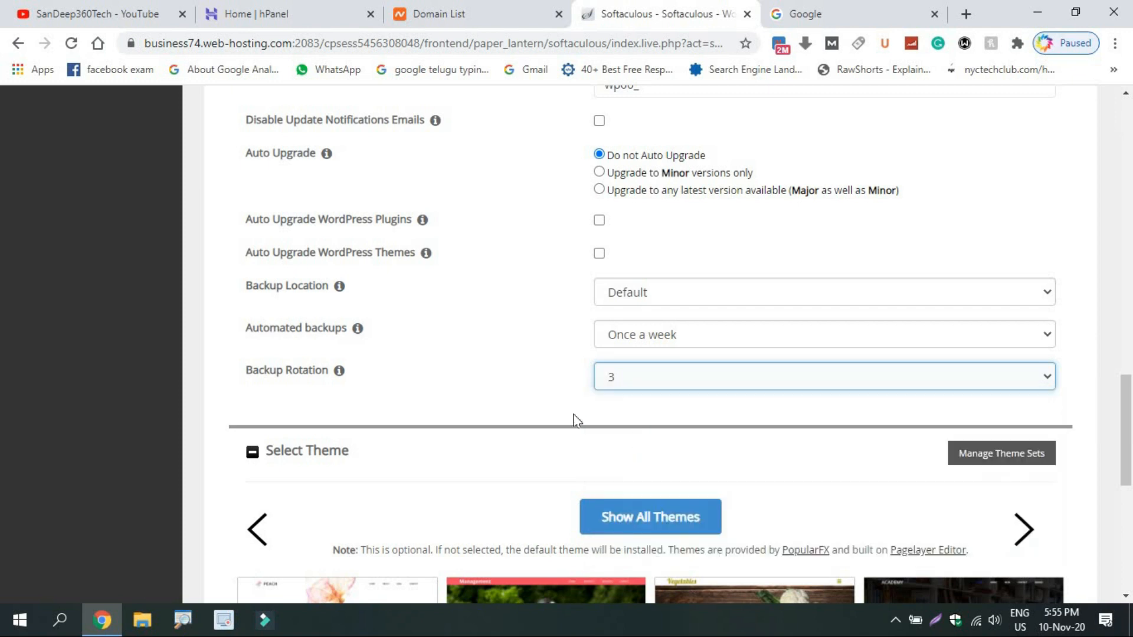
left_click(539, 392)
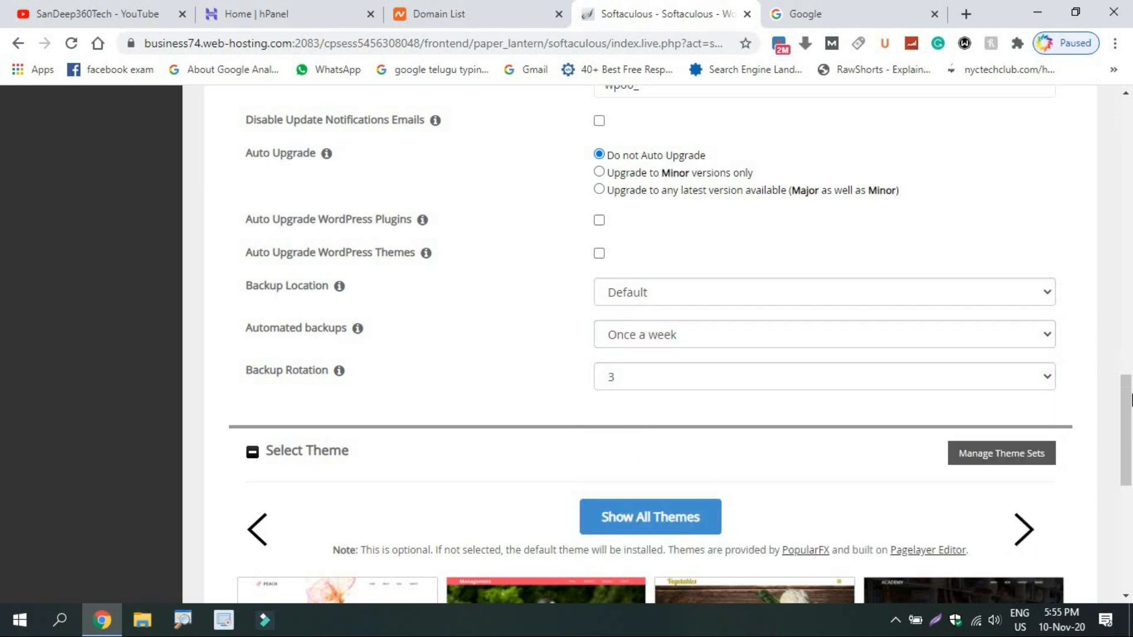
scroll(1130, 400, "down", 4)
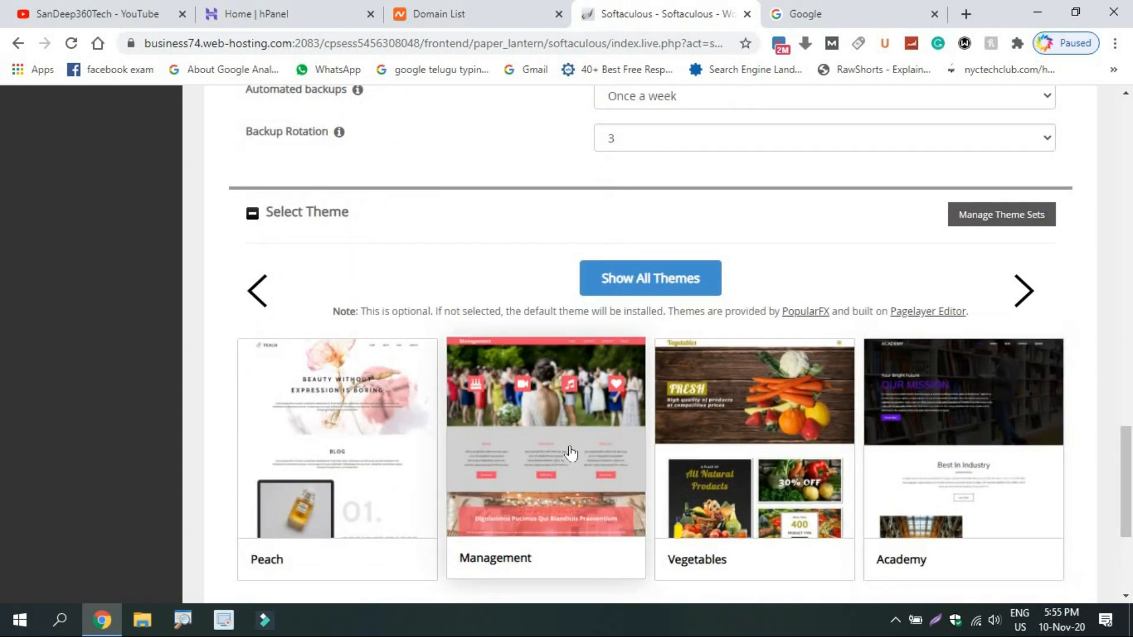
Select the Vegetables theme and enter an e-mail address for the installation details.
left_click(742, 452)
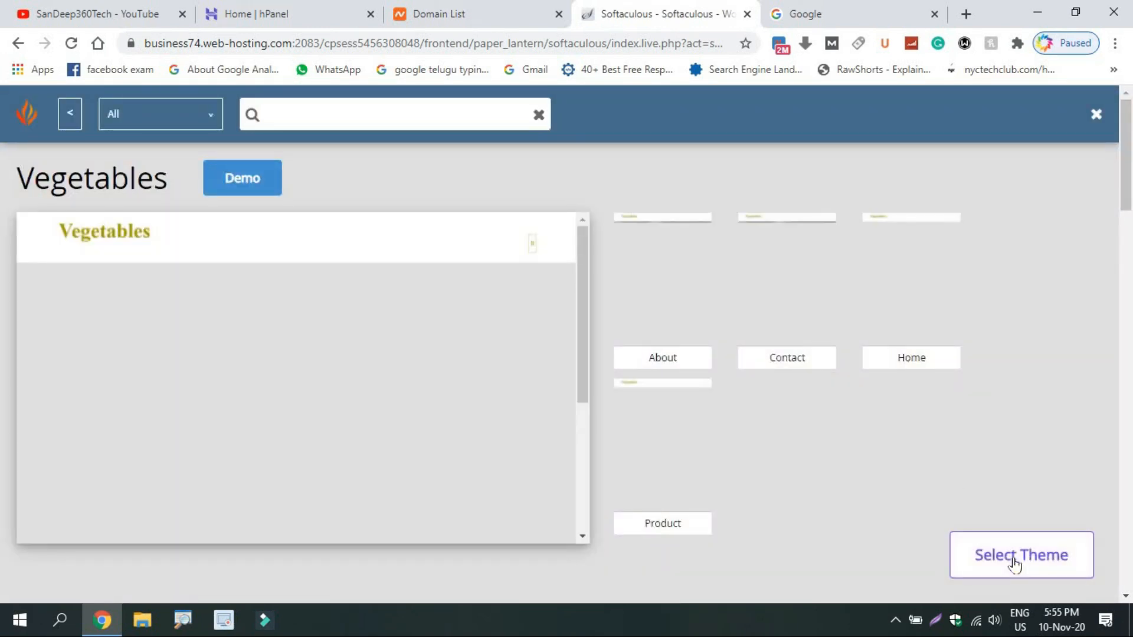
left_click(1013, 557)
left_click(741, 463)
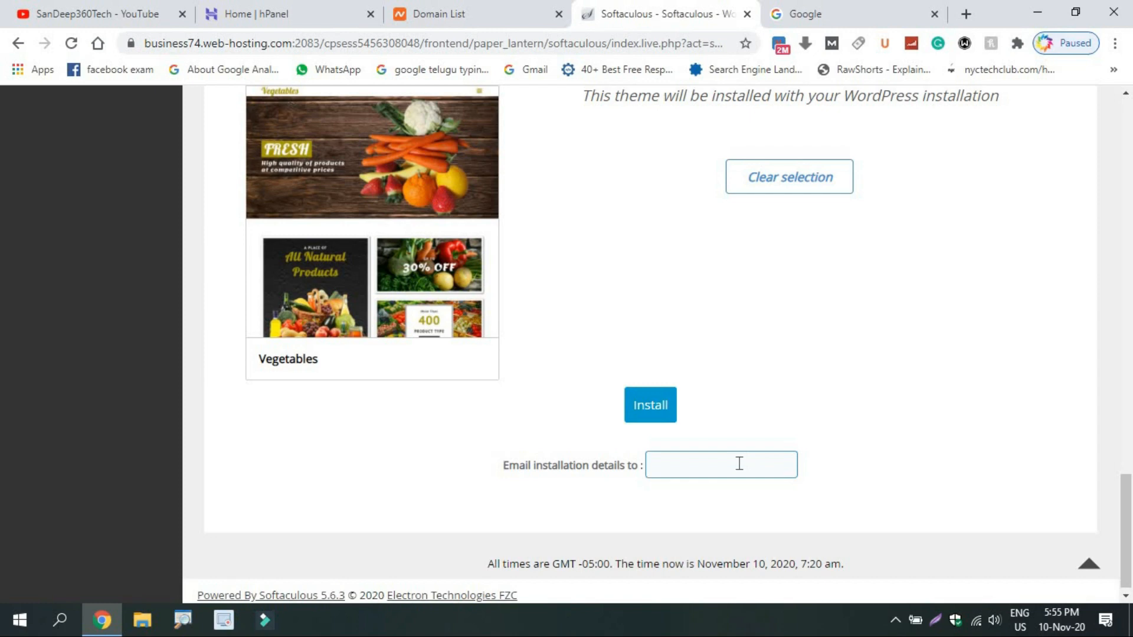
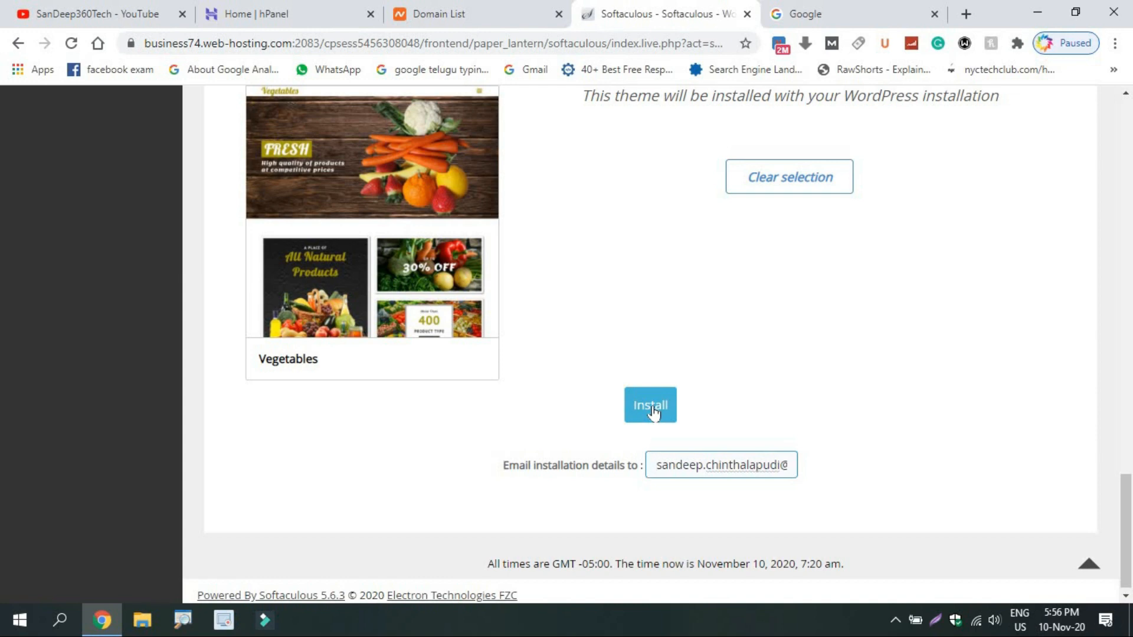
left_click(652, 412)
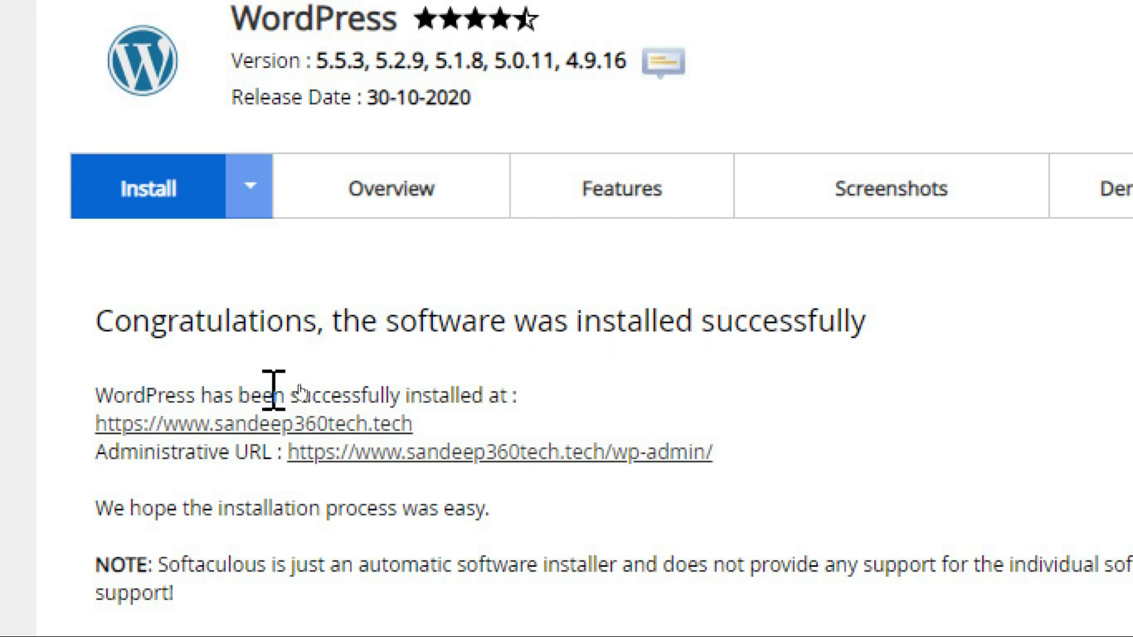
left_click(216, 434)
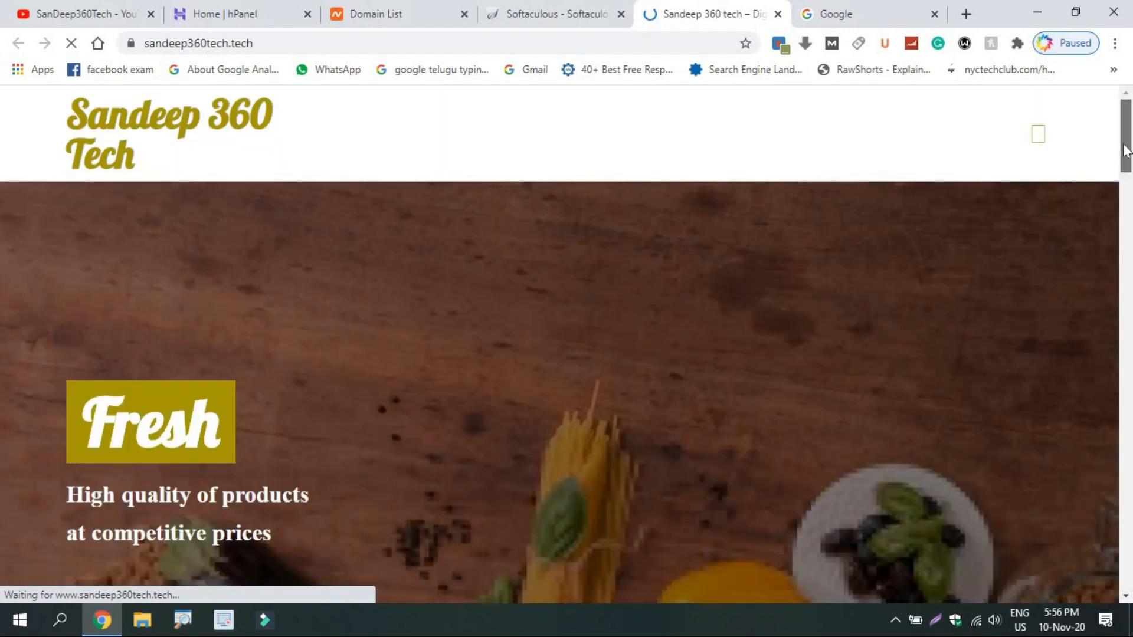
mouse_move(1126, 146)
left_mouse_down()
mouse_move(1127, 261)
mouse_move(1128, 166)
left_mouse_up()
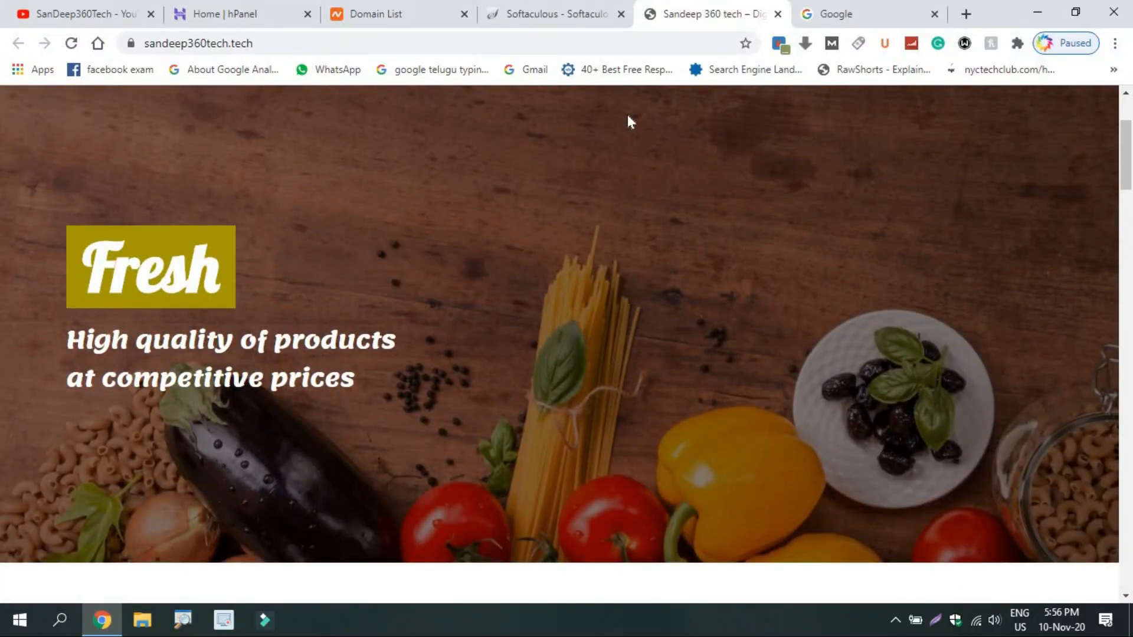
left_click(272, 11)
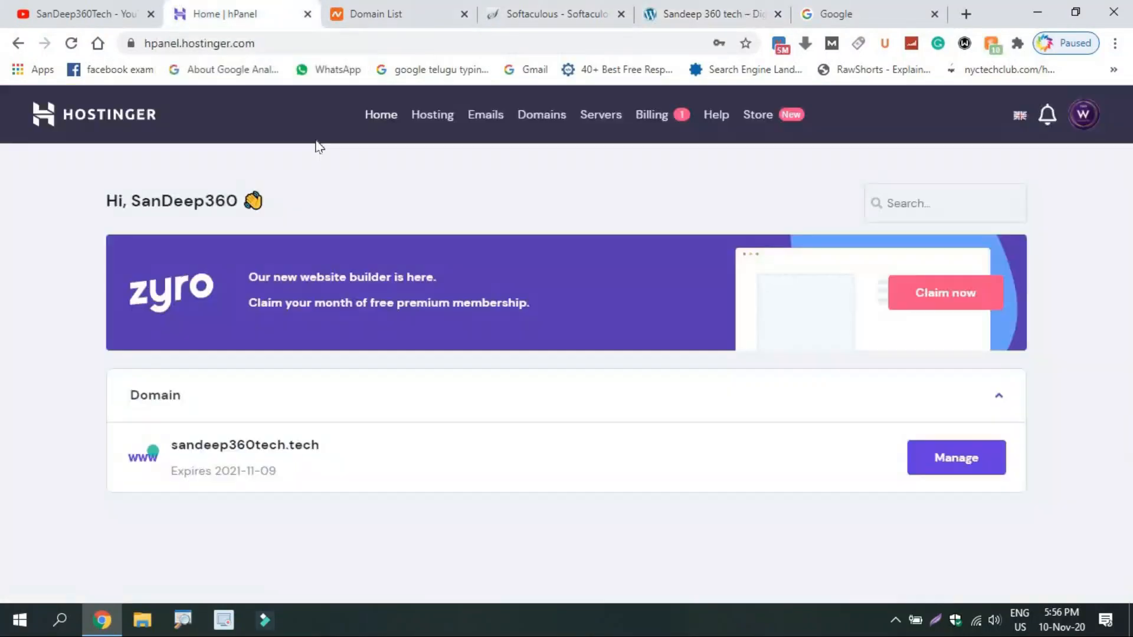
left_click(567, 9)
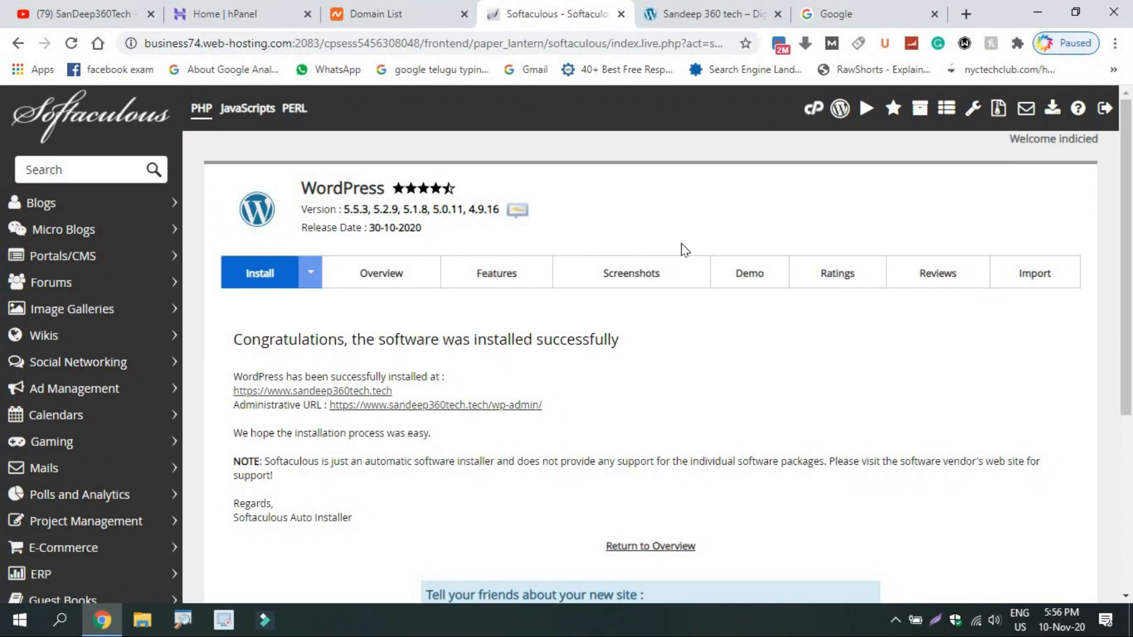
left_click(739, 7)
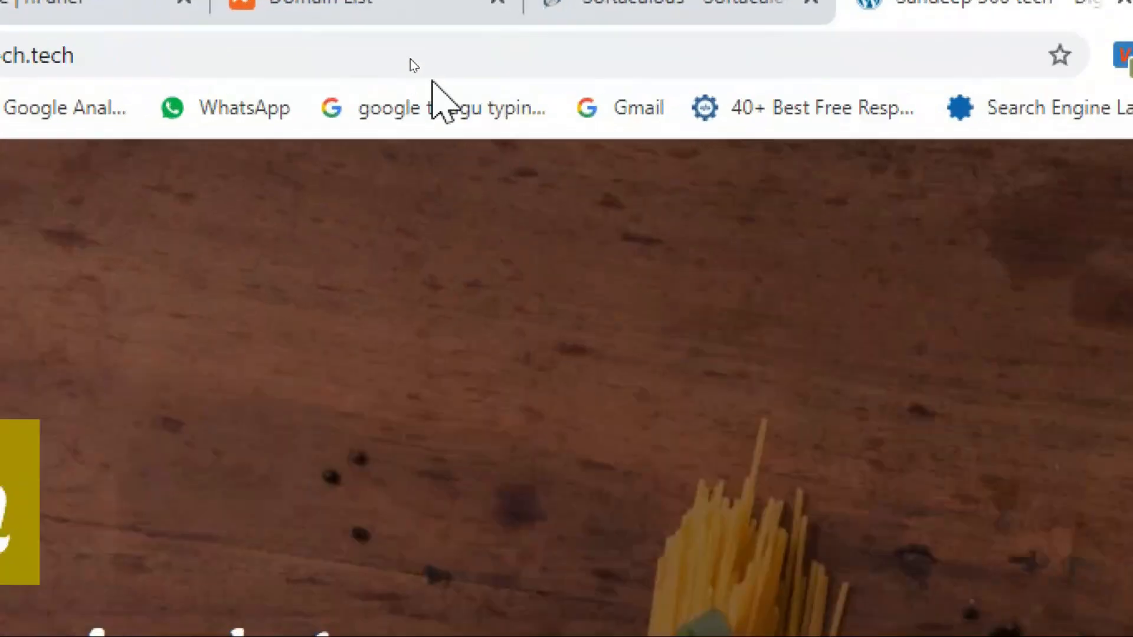
left_click(293, 42)
Append /wp-admin to the site URL to reach the dashboard, then return to the YouTube videos tab.
type("/")
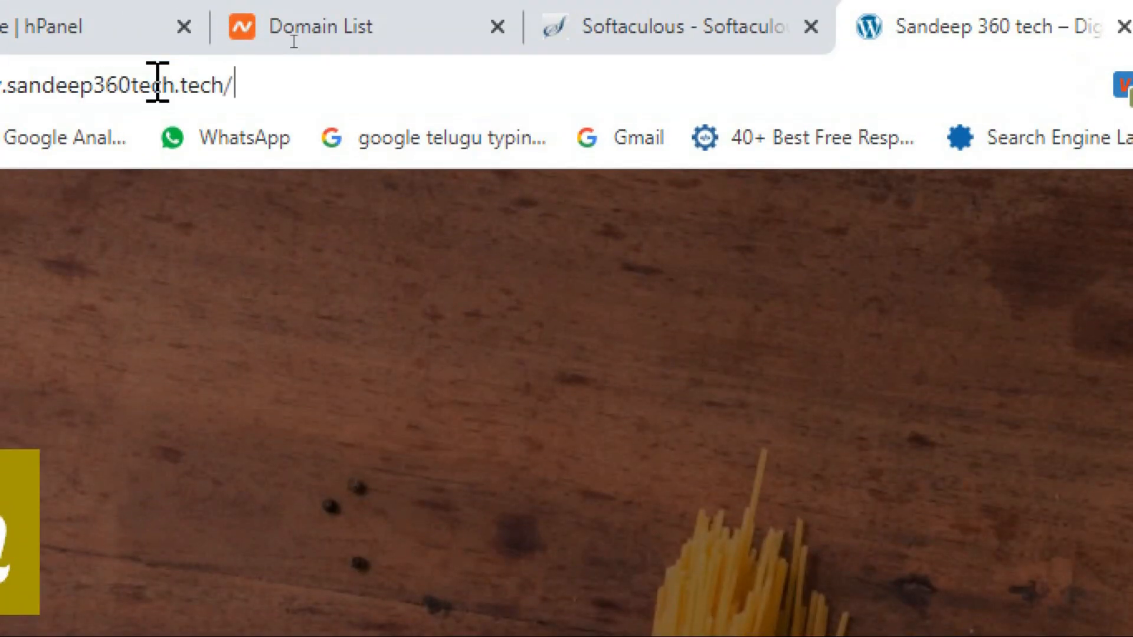
type("wp-admin")
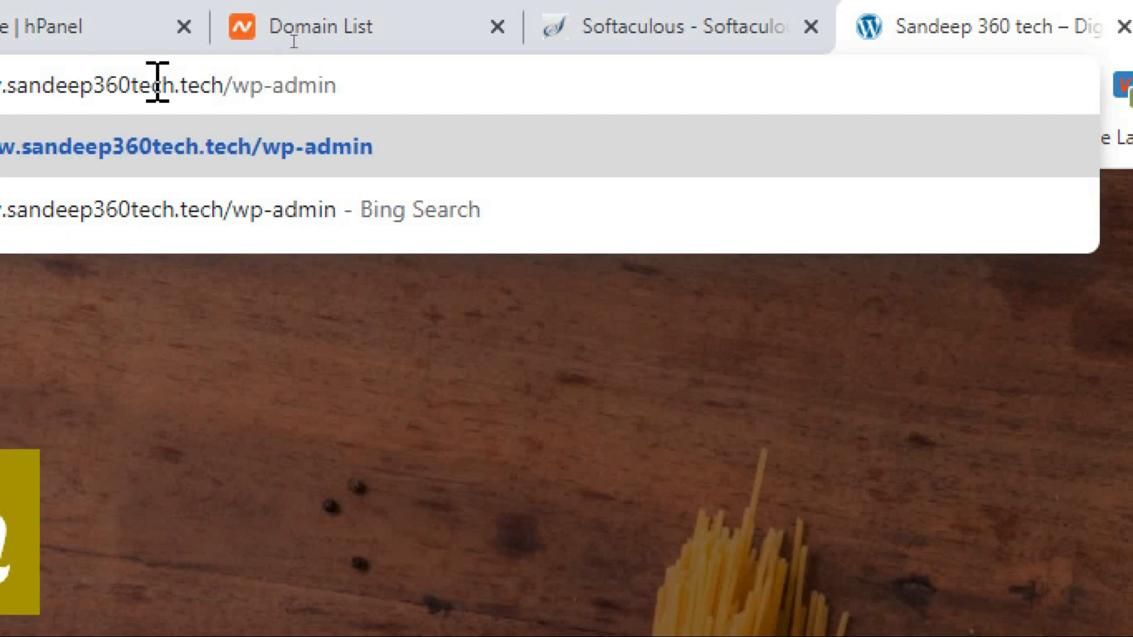
key("Return")
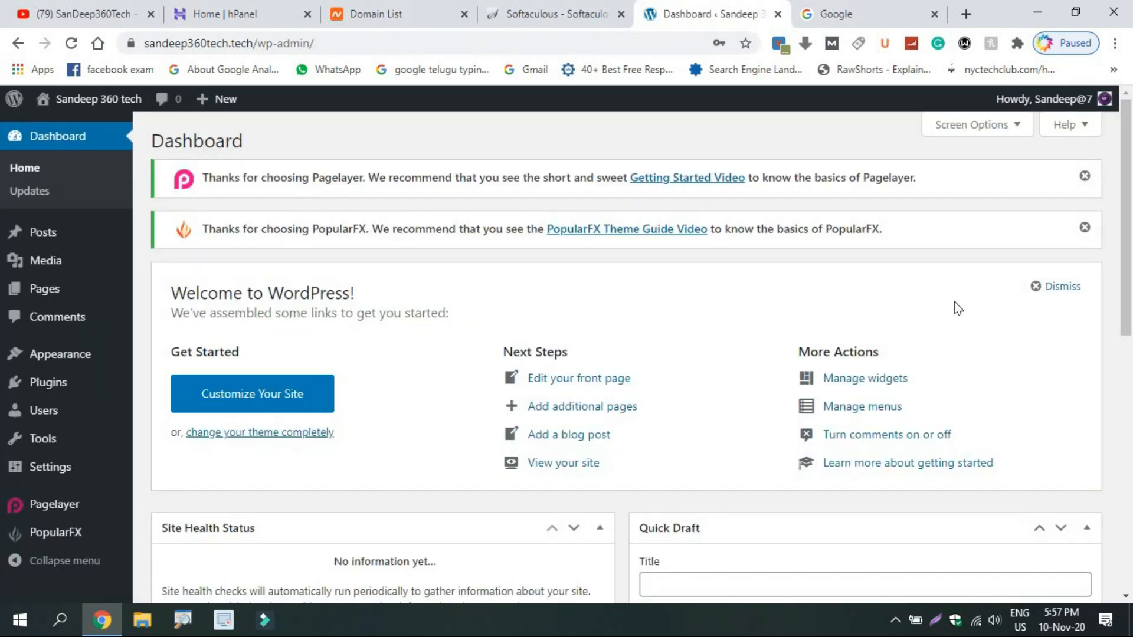
mouse_move(1126, 201)
left_mouse_down()
mouse_move(1130, 463)
mouse_move(1130, 200)
left_mouse_up()
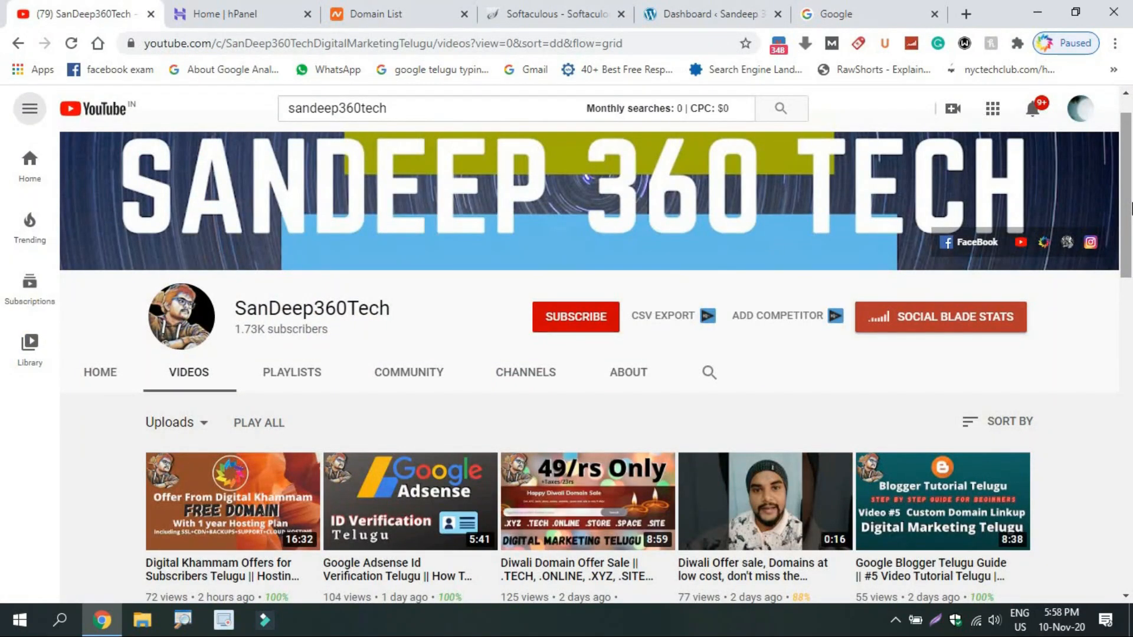